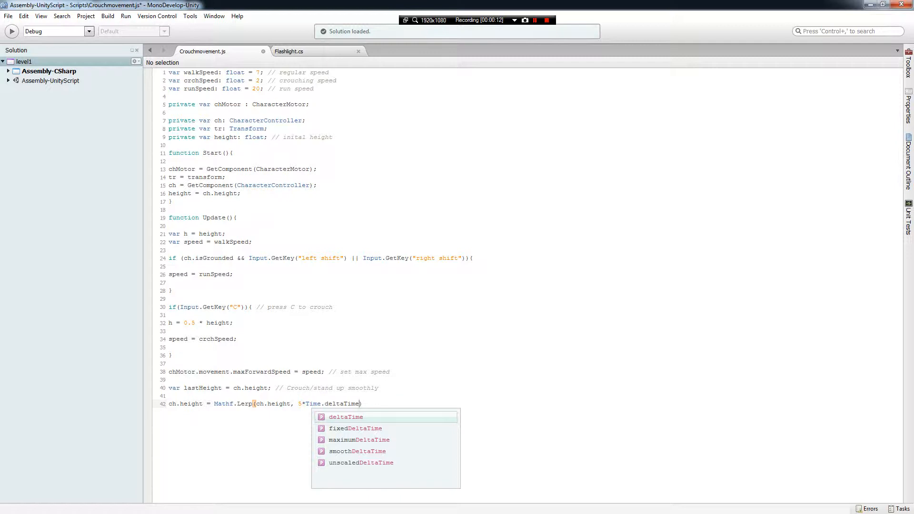
Step: Close the Mathf.Lerp statement on line 42 with ");" and begin line 43 with tr.position.y
type(");")
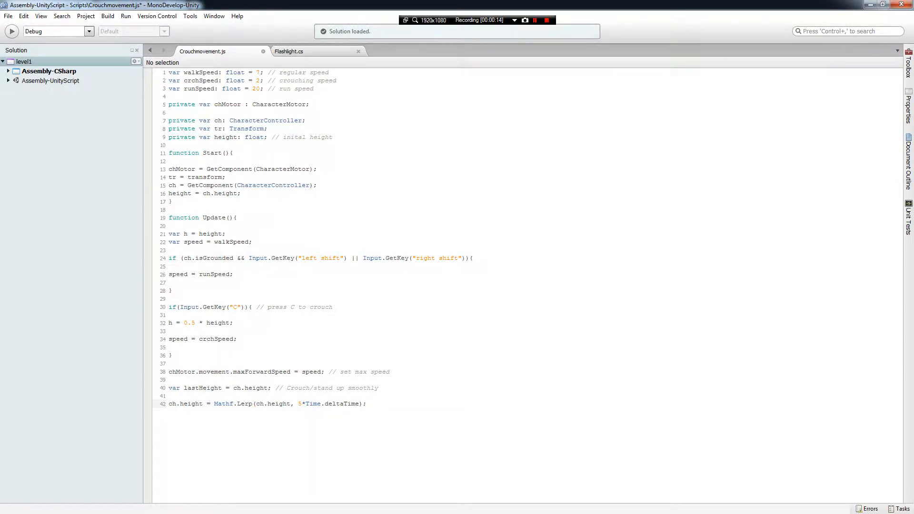
key("Return")
type("tr")
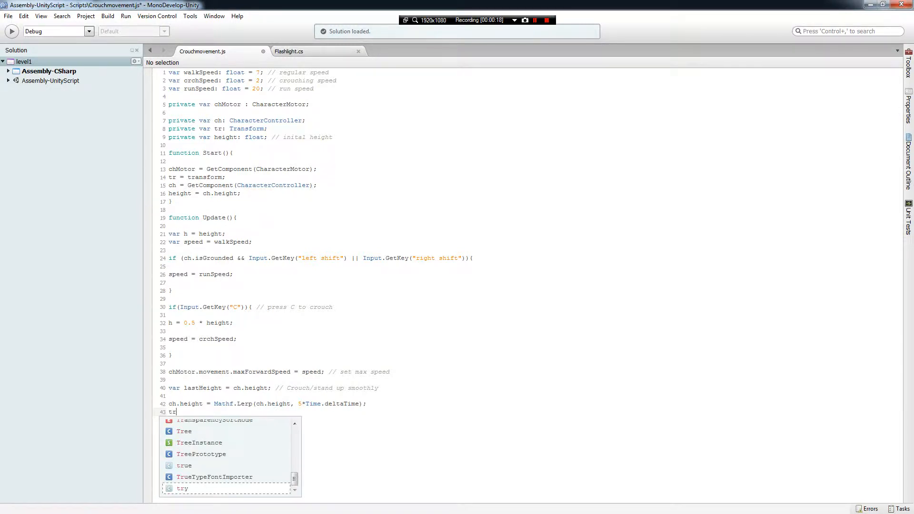
type("y.")
key("BackSpace")
key("BackSpace")
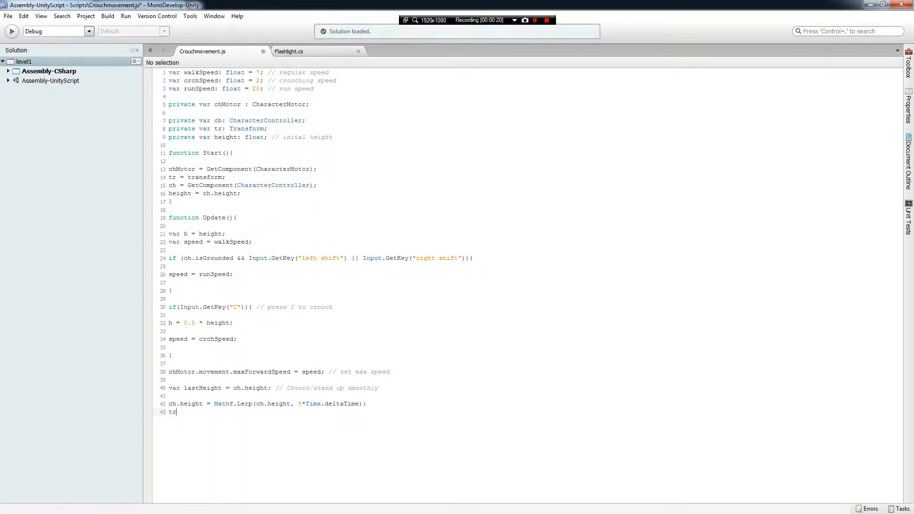
type(".positio")
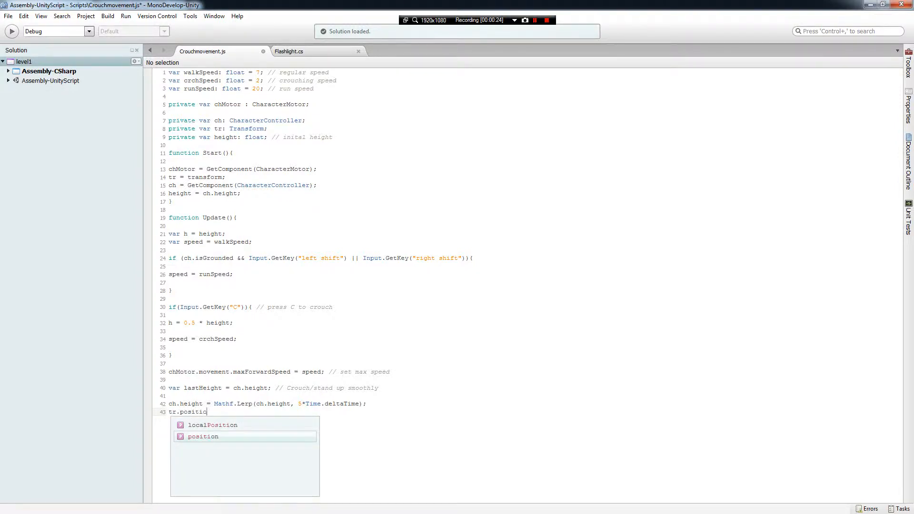
type("n.y")
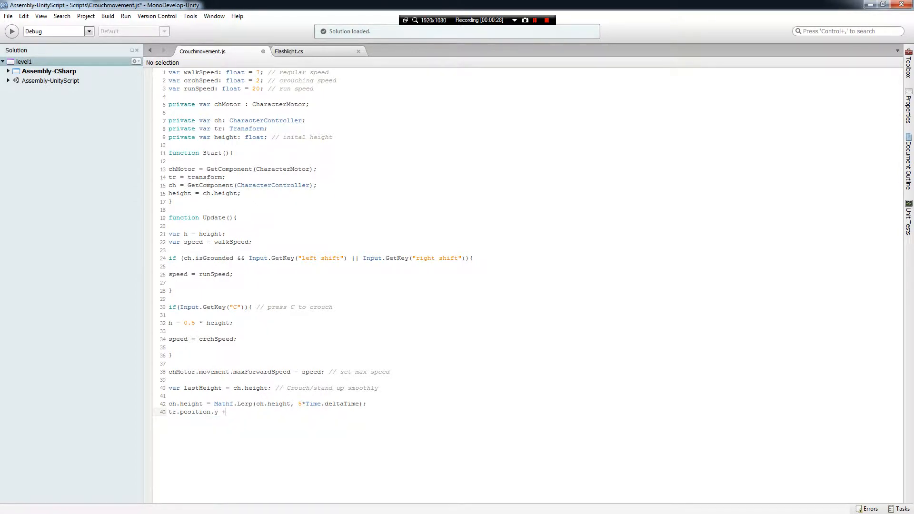
Step: Complete line 43 with "+=(ch.height-lastHeight)/2;" and add the comment "// fix vertical position"
type(" +=(ch.height")
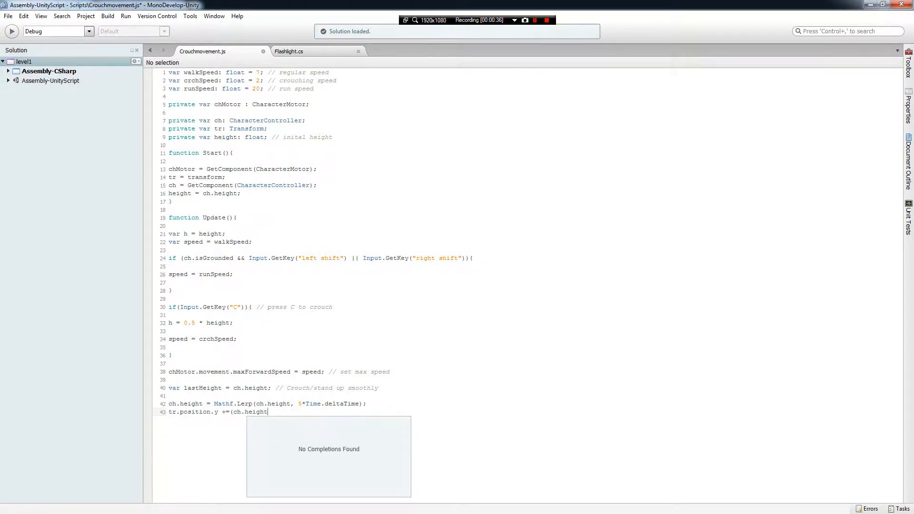
type("-ls")
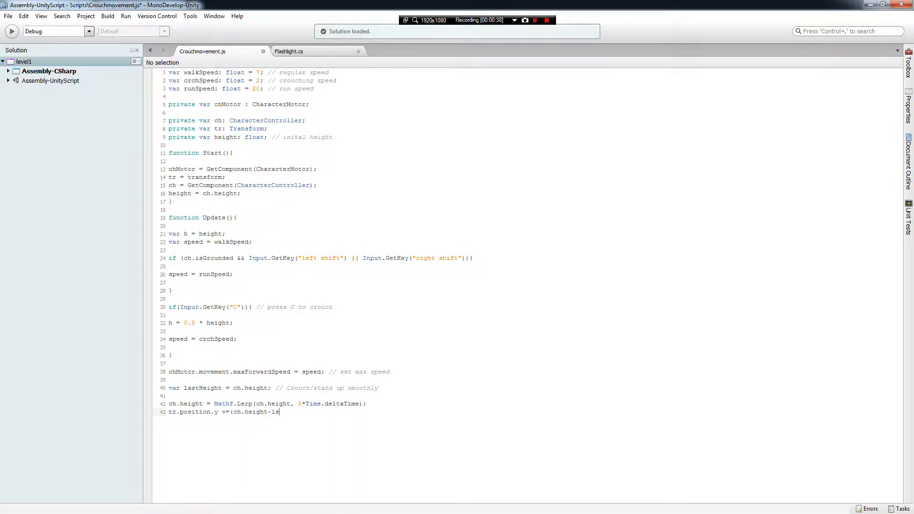
key("BackSpace")
type("astHeight")
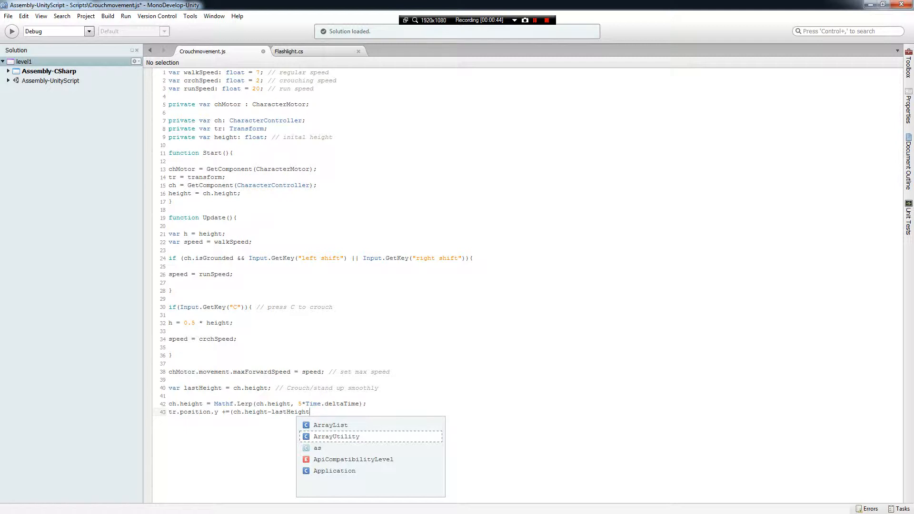
type(")")
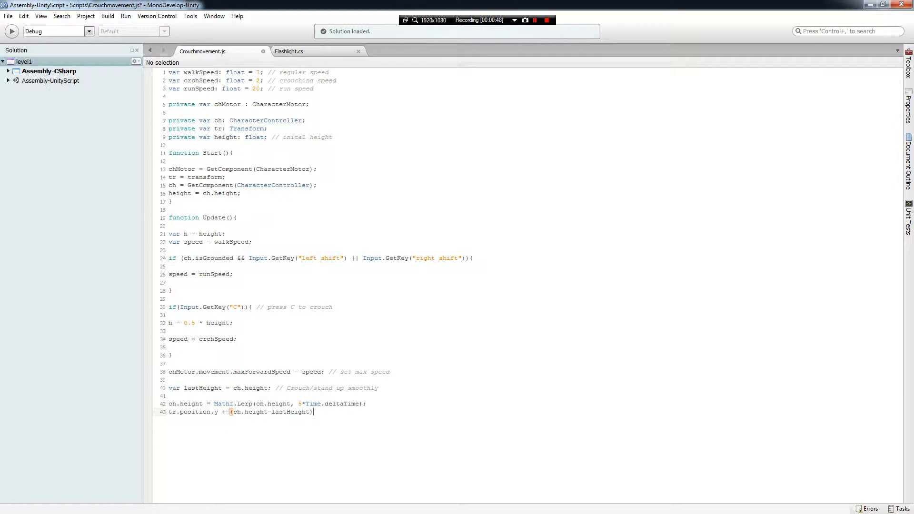
type("/2; // fo")
type("x vertical position")
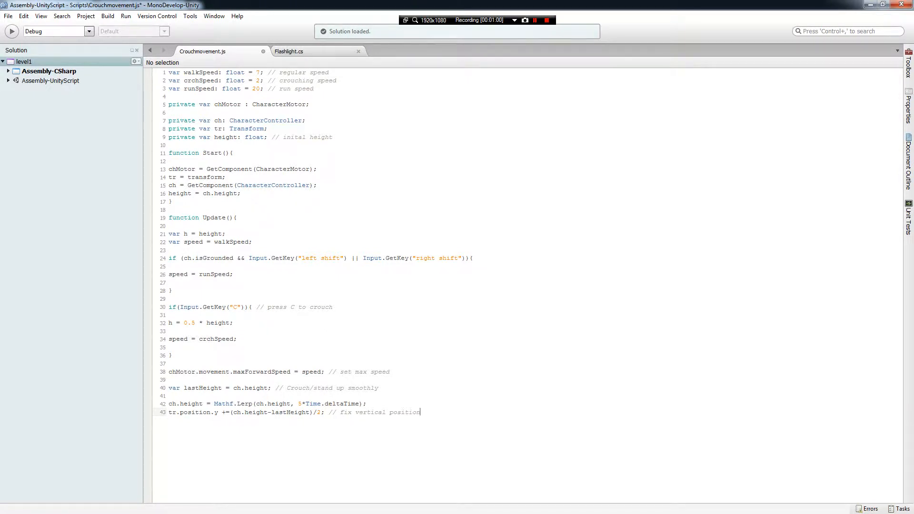
Step: Close the Update function with a brace on line 44 and save the Crouchmovement.js script
key("Return")
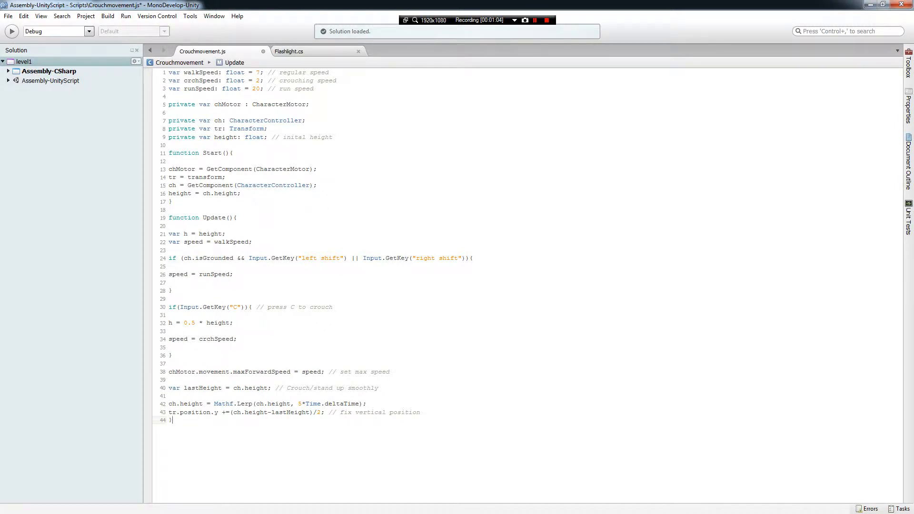
left_click(169, 226)
key("ctrl+s")
Step: Switch to Unity and attach the Crouchmovement script to the First Person Controller
key("alt+Tab")
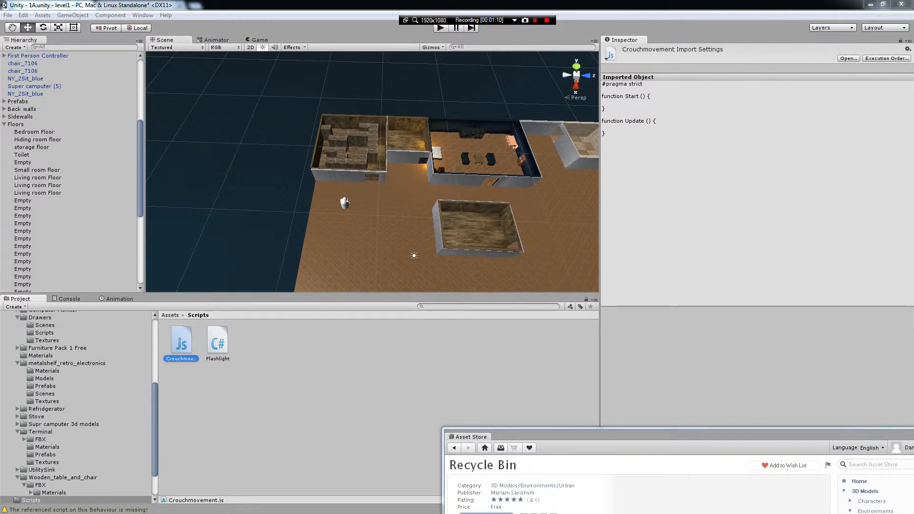
left_click(38, 55)
left_click_drag(181, 340, 43, 132)
left_click(42, 132)
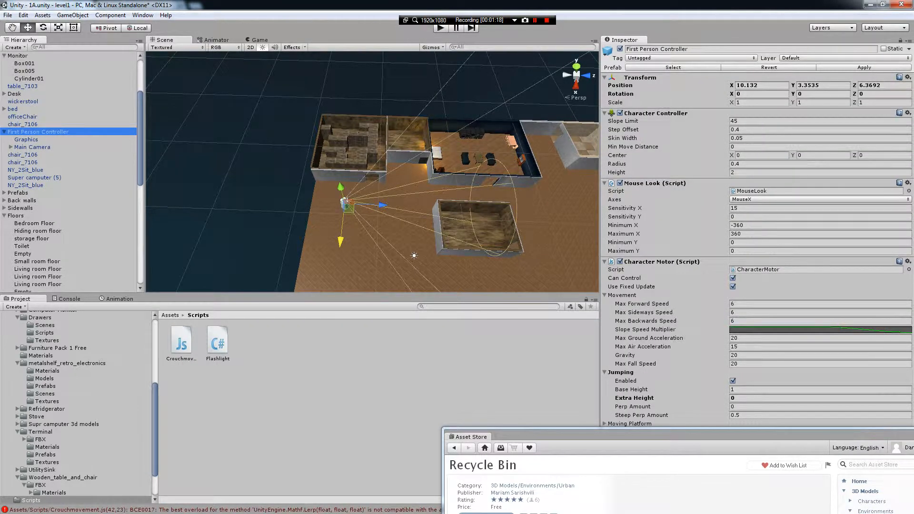
Step: Move the Asset Store window aside and inspect the First Person Controller's Crouchmovement component
left_click(618, 155)
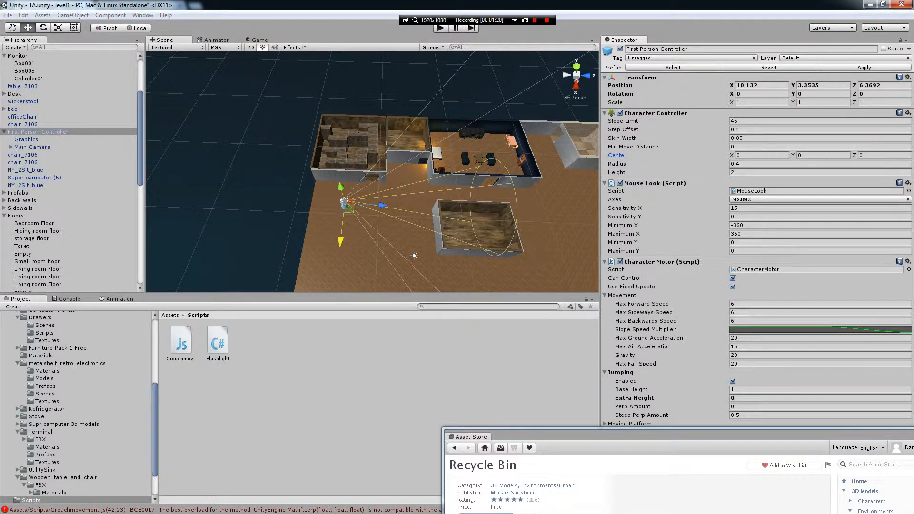
left_click_drag(471, 436, 92, 420)
left_click(617, 469)
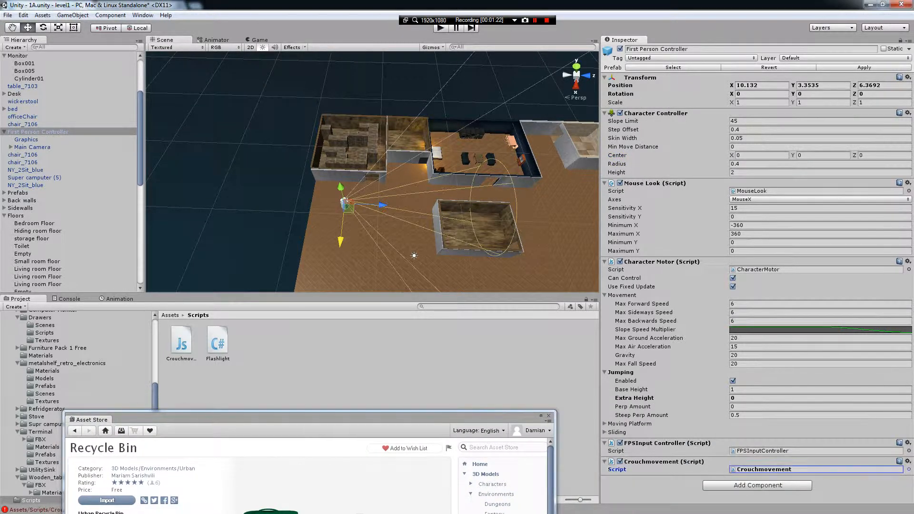
left_click(632, 406)
left_click(616, 469)
left_click(333, 381)
left_click_drag(92, 419, 307, 326)
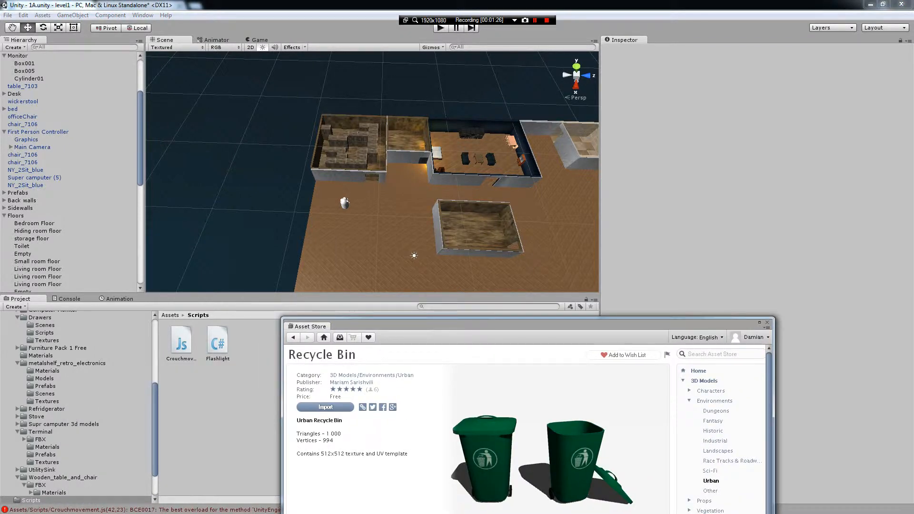
Step: Open the console and examine the full Crouchmovement.js compile error alongside the script it refers to
left_click(119, 298)
left_click(69, 298)
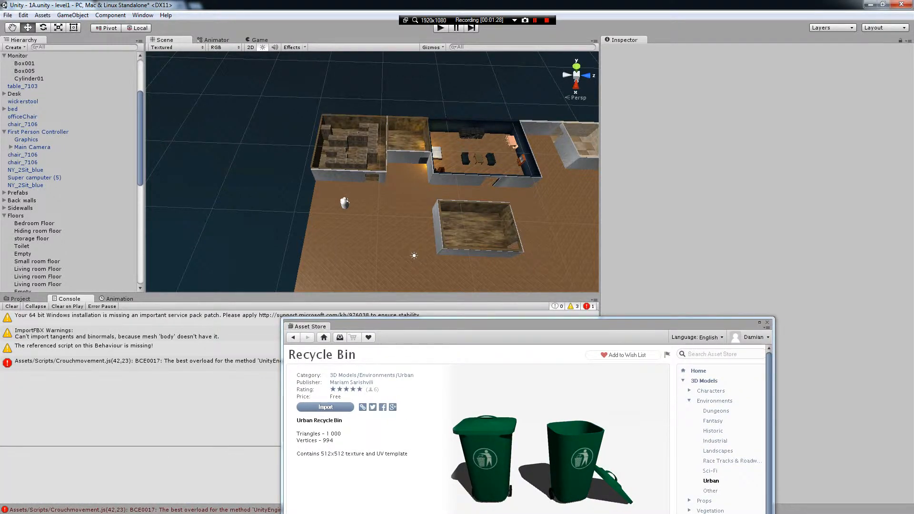
left_click(138, 363)
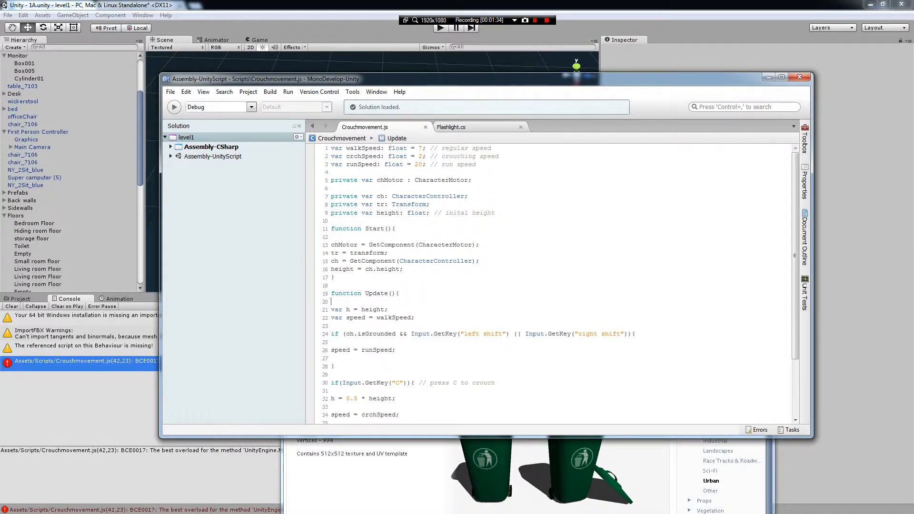
left_click(399, 294)
left_click(388, 310)
key("alt+Tab")
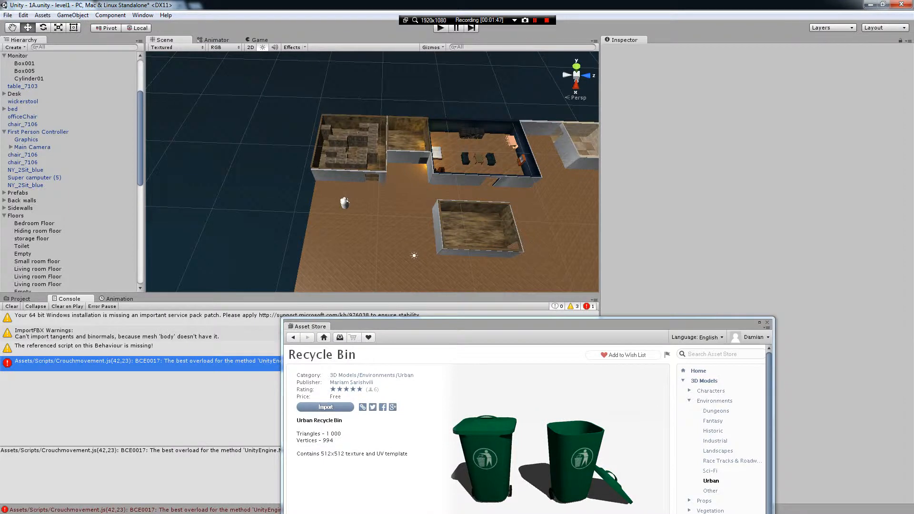
left_click_drag(528, 322, 445, 457)
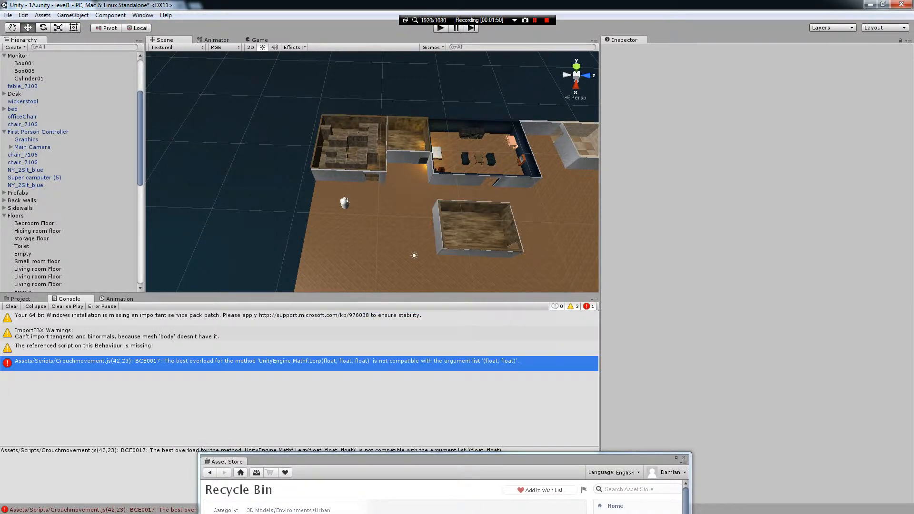
Step: Switch to MonoDevelop, insert "h," as the second argument of the Mathf.Lerp call on line 42, and save the script
key("alt+Tab")
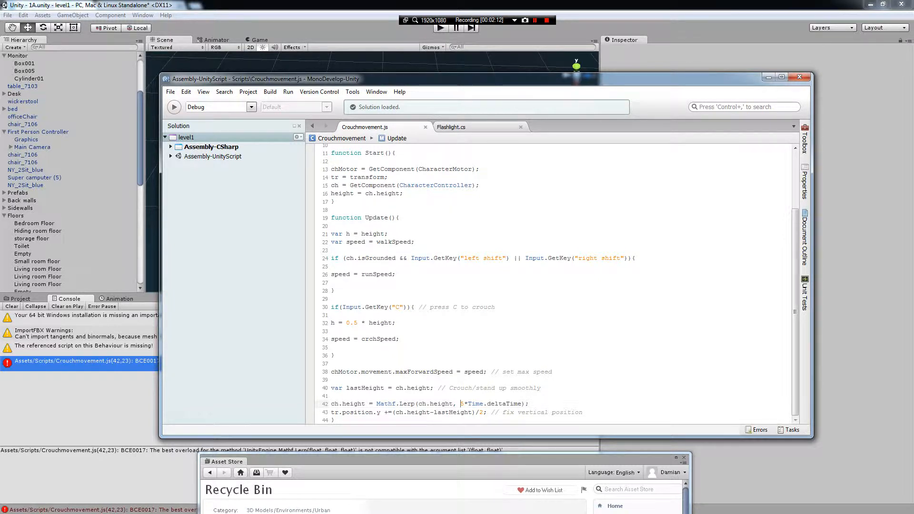
type("h,")
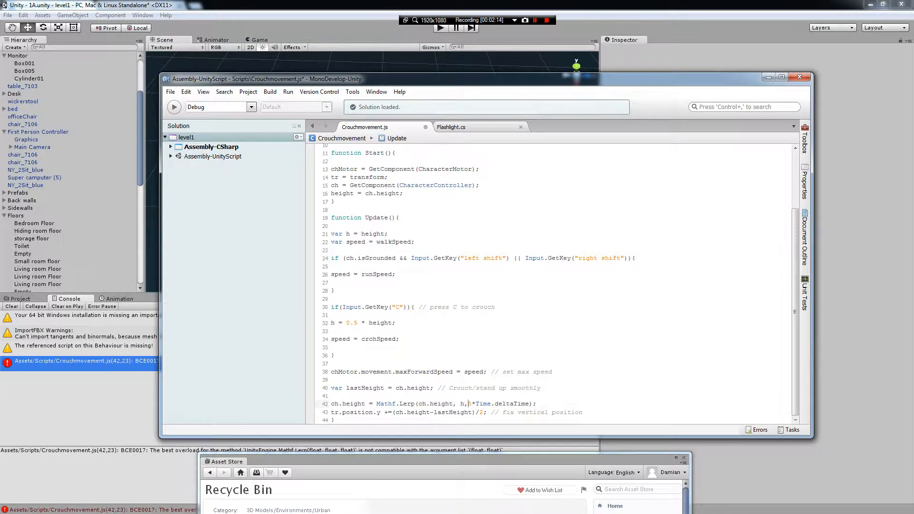
key("ctrl+s")
Step: Return to Unity, check the console, and review the speed fields of the First Person Controller's Crouchmovement component
key("alt+Tab")
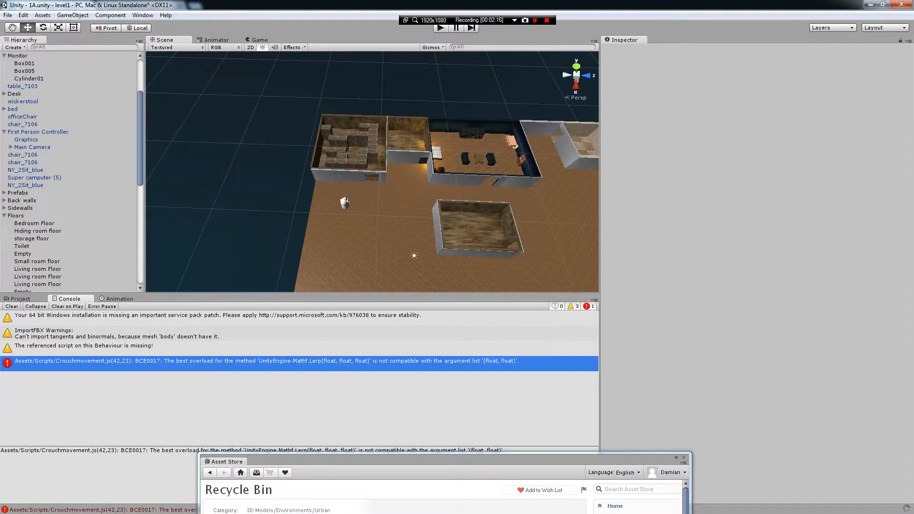
left_click(83, 348)
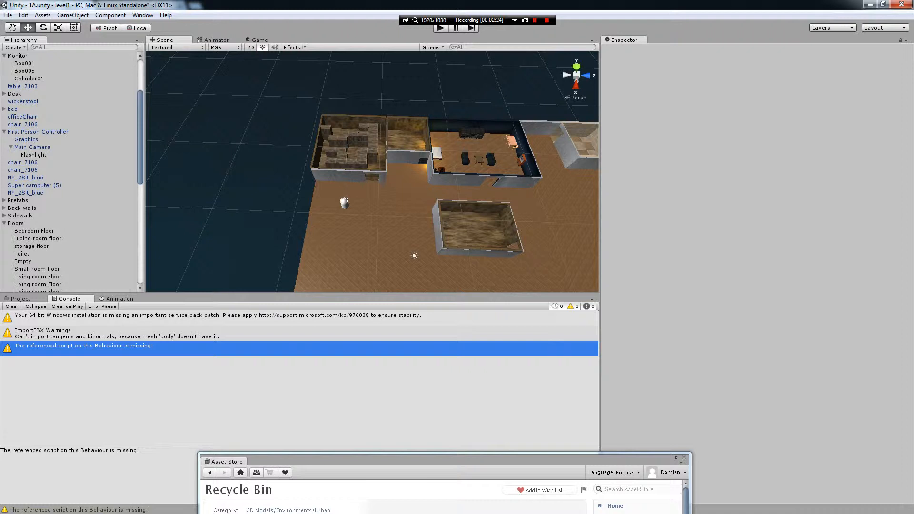
left_click(345, 203)
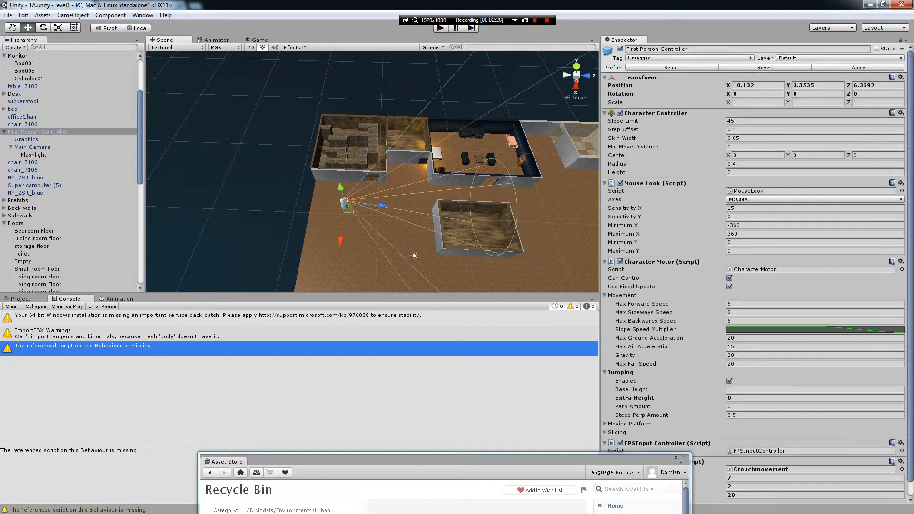
scroll(756, 269, "down", 1)
left_click_drag(445, 458, 328, 352)
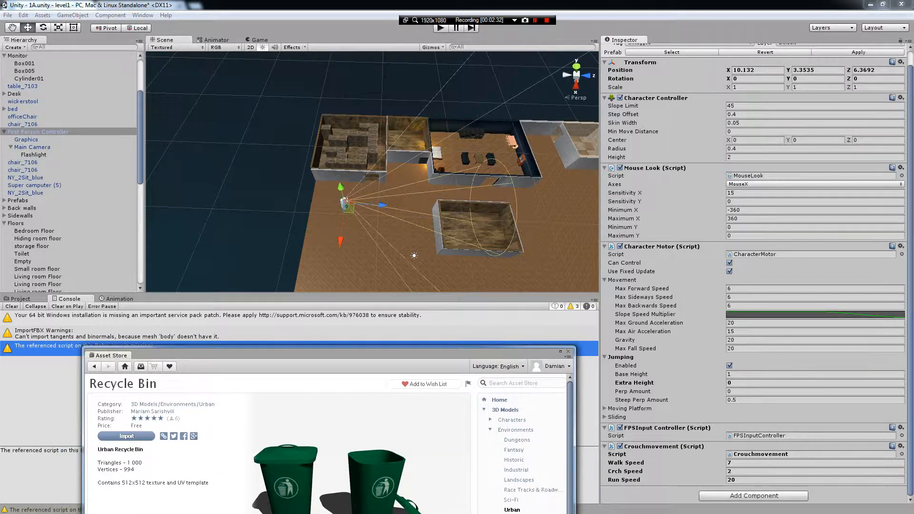
Step: Run the game, walk the character around to test the movement, and stop the game
key("ctrl+p")
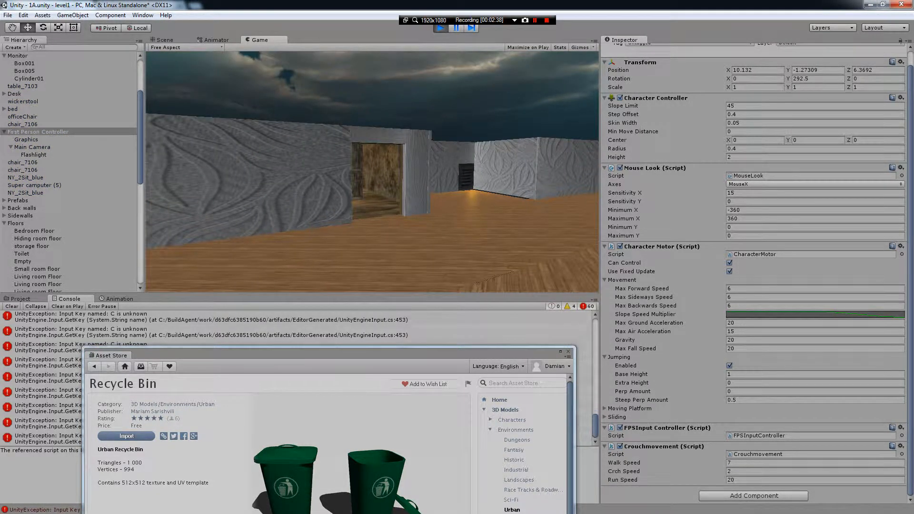
key("w")
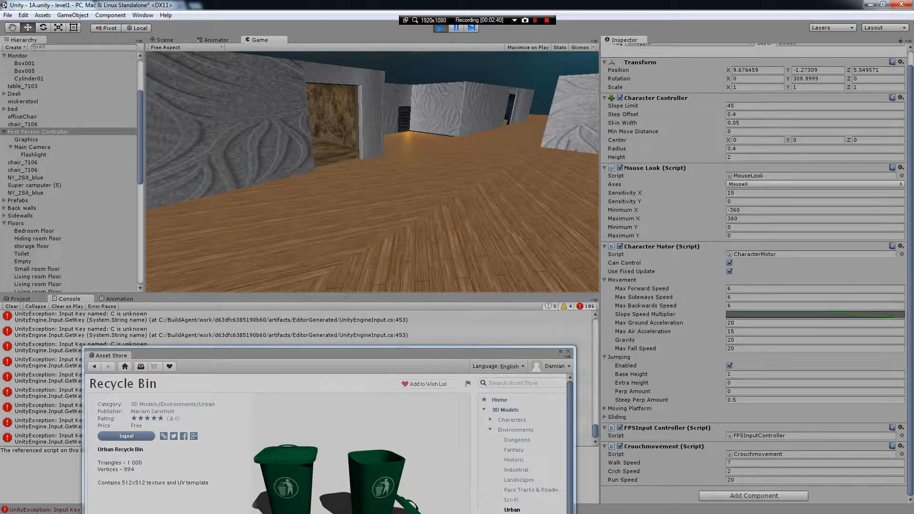
key("w")
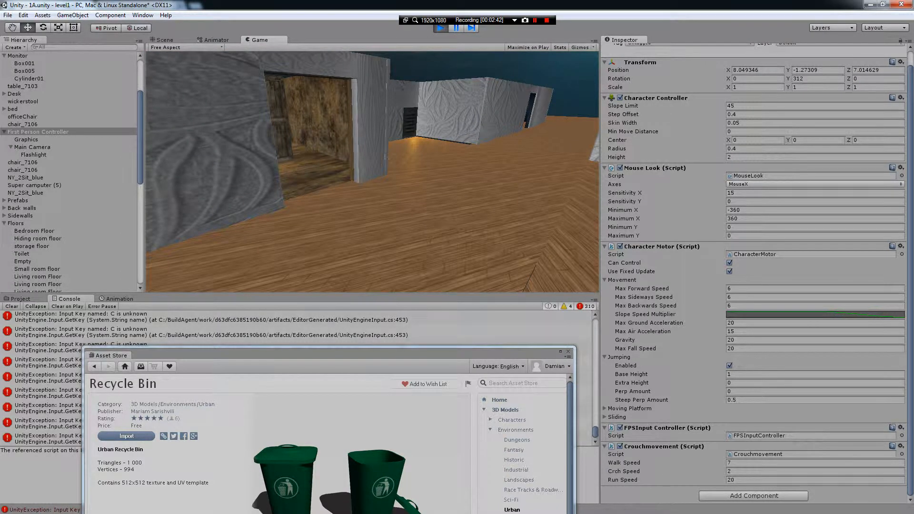
key("w")
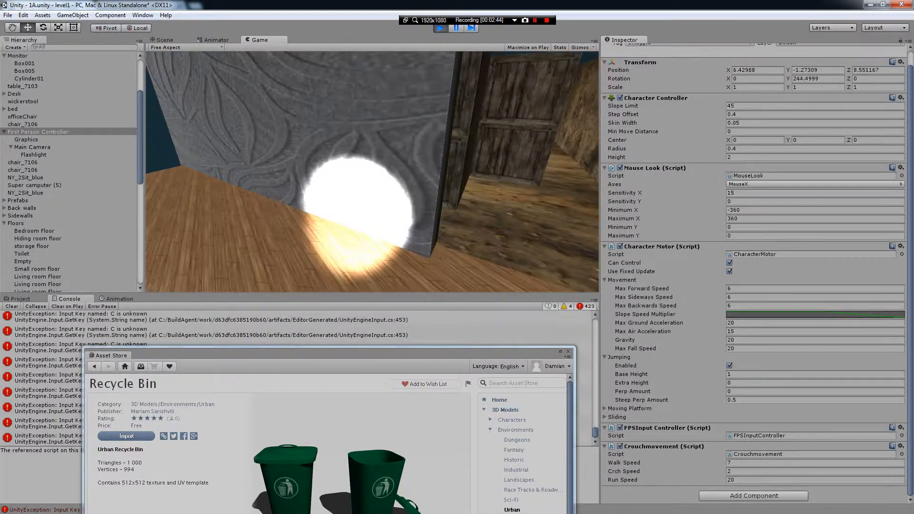
key("w")
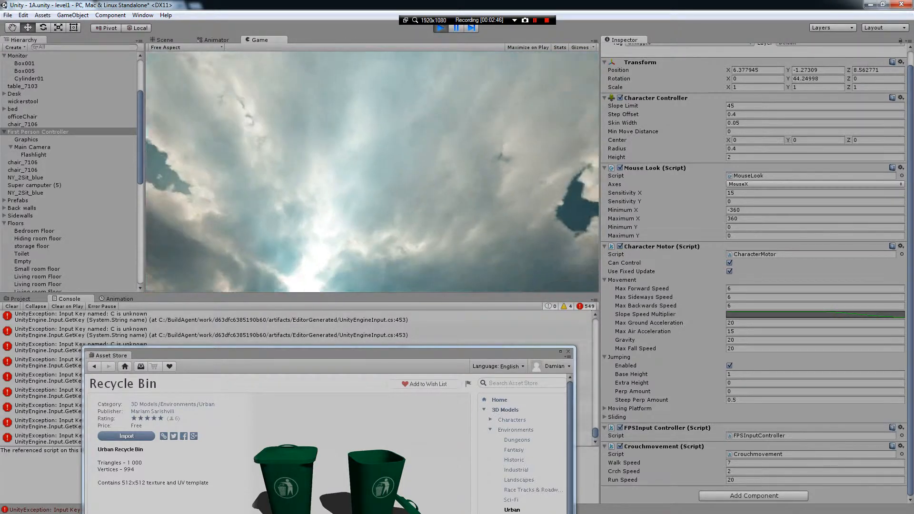
key("ctrl+p")
Step: Open the script from the unknown-key console error, change the crouch Input.GetKey name to lowercase "c", and save
left_click(286, 332)
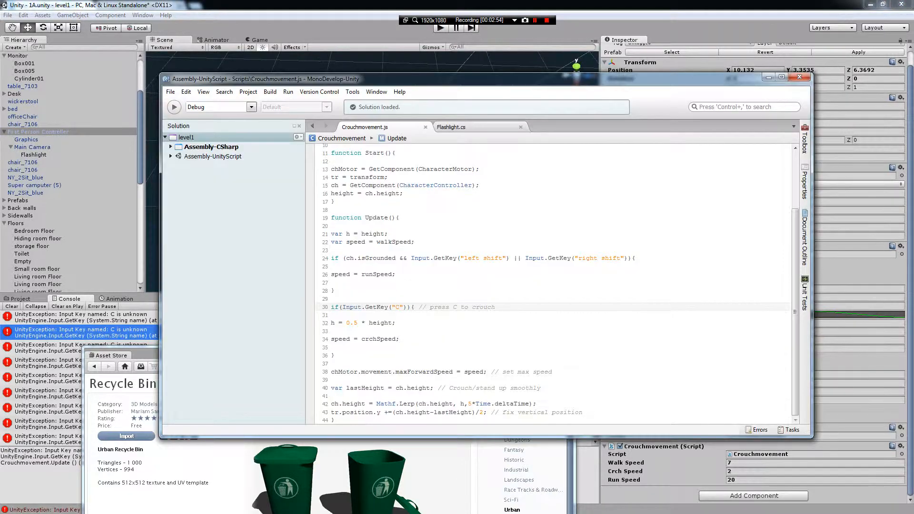
key("BackSpace")
type("c")
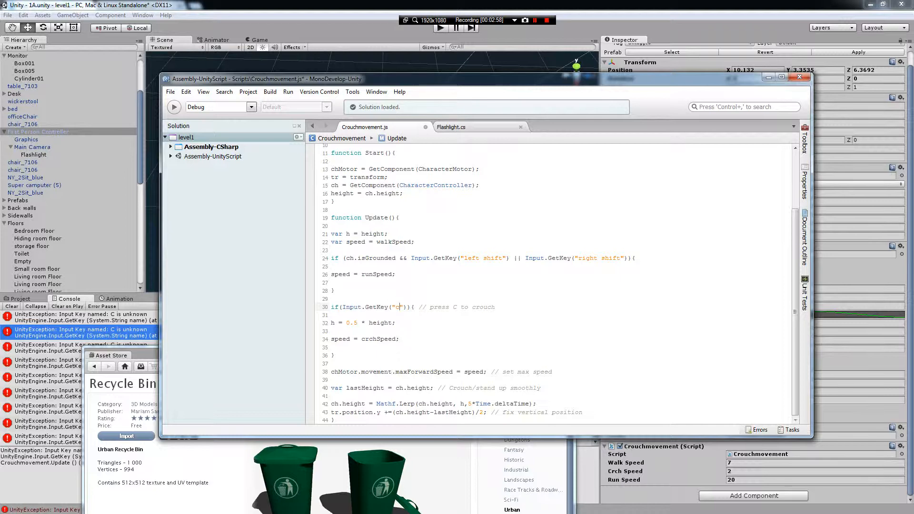
key("ctrl+s")
Step: Return to Unity, run the game, and move the character into the small vented room to test crouching, walking and jumping
key("alt+Tab")
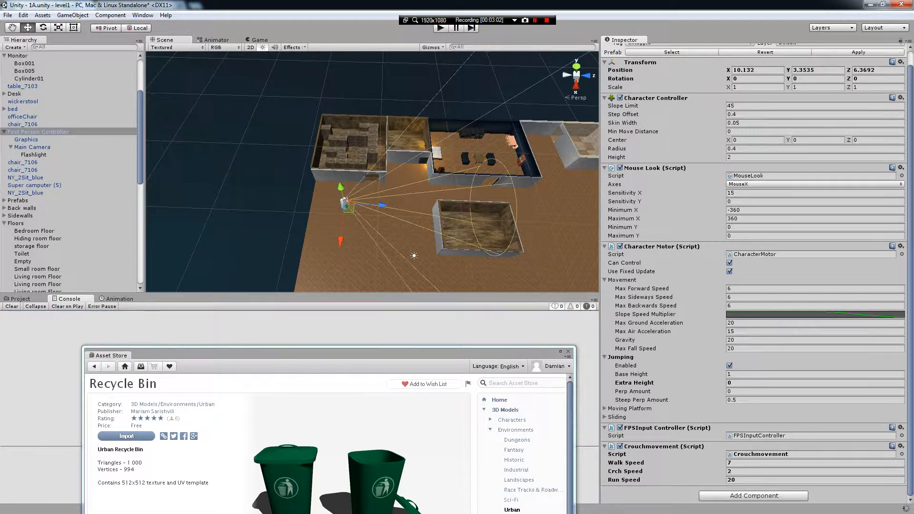
key("ctrl+p")
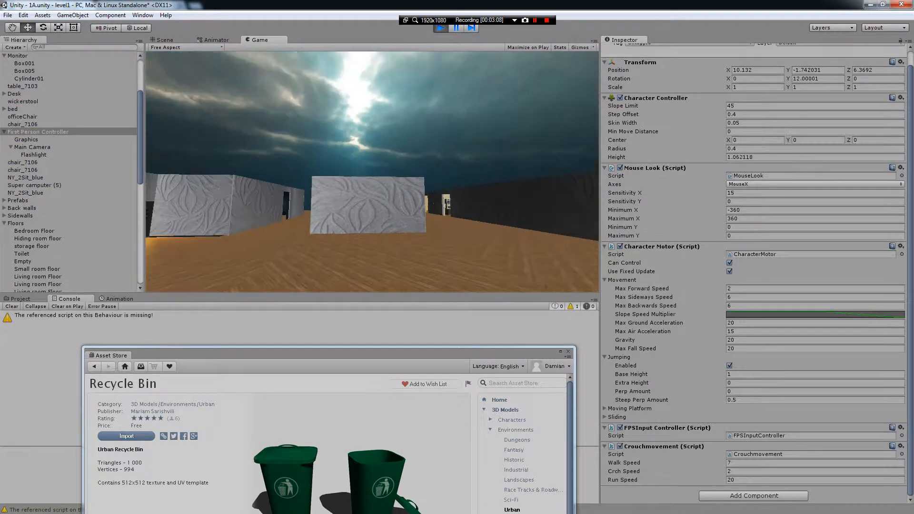
key("w")
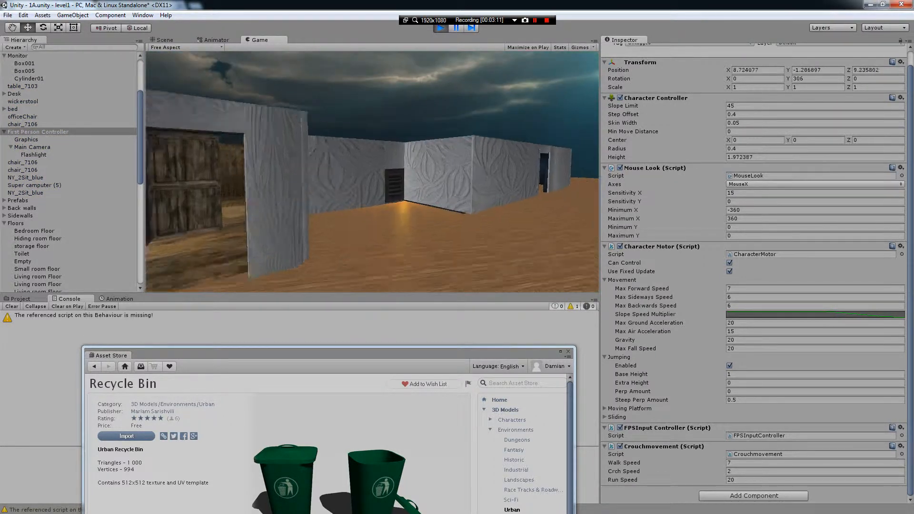
key("w")
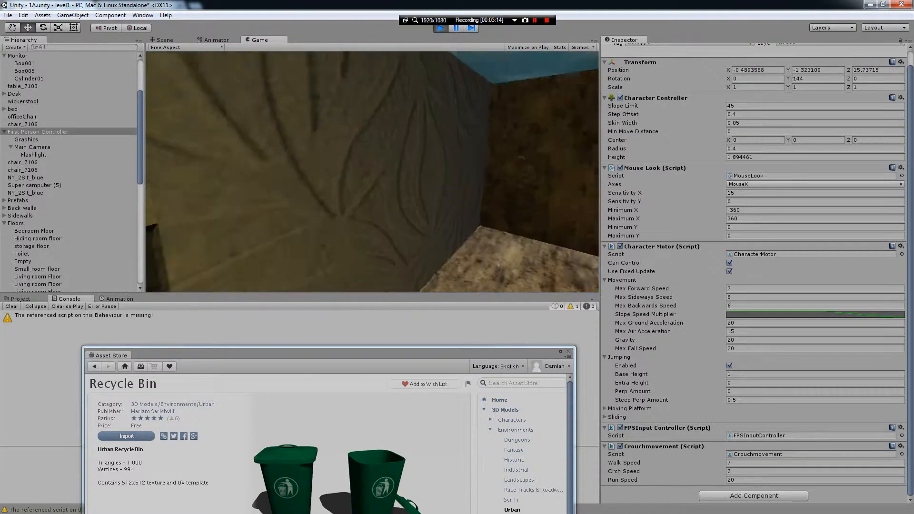
key("s")
key("space")
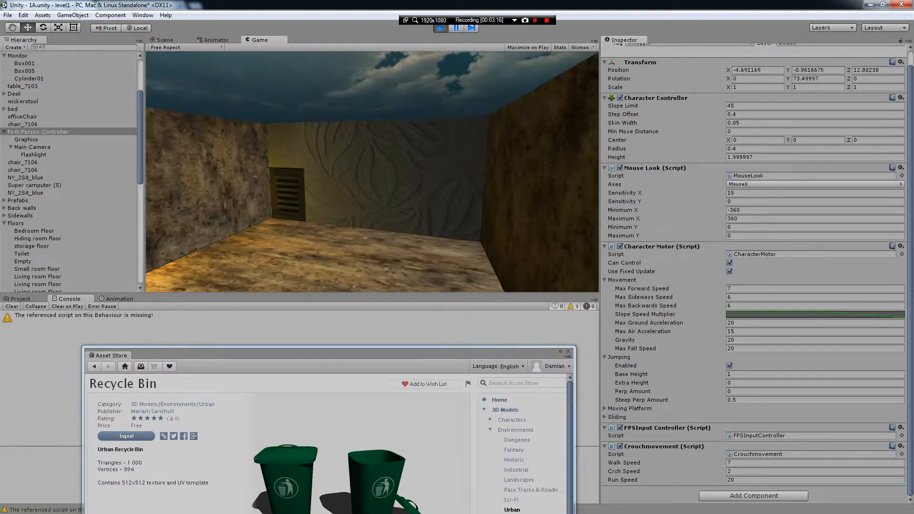
Step: Test crouching inside the small vented room, and crouch-walk the character out through the low vent opening
key("d")
key("w")
key("c")
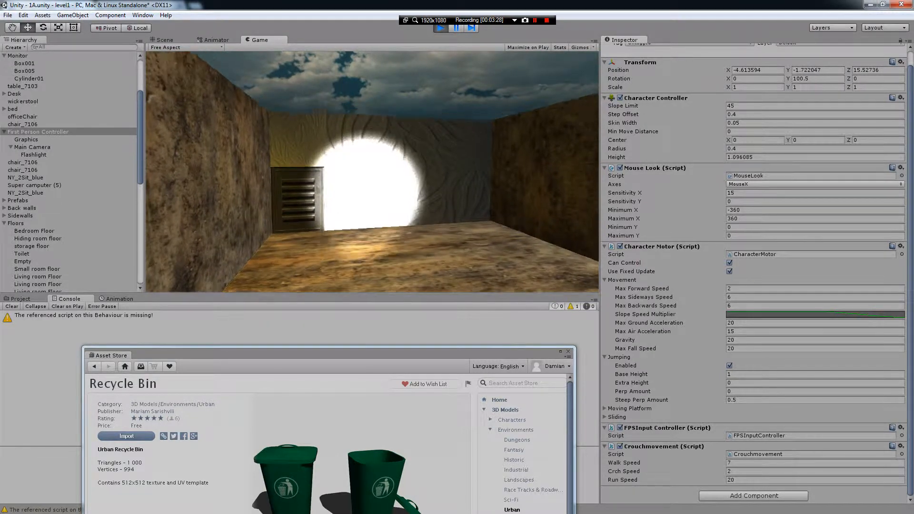
key("w")
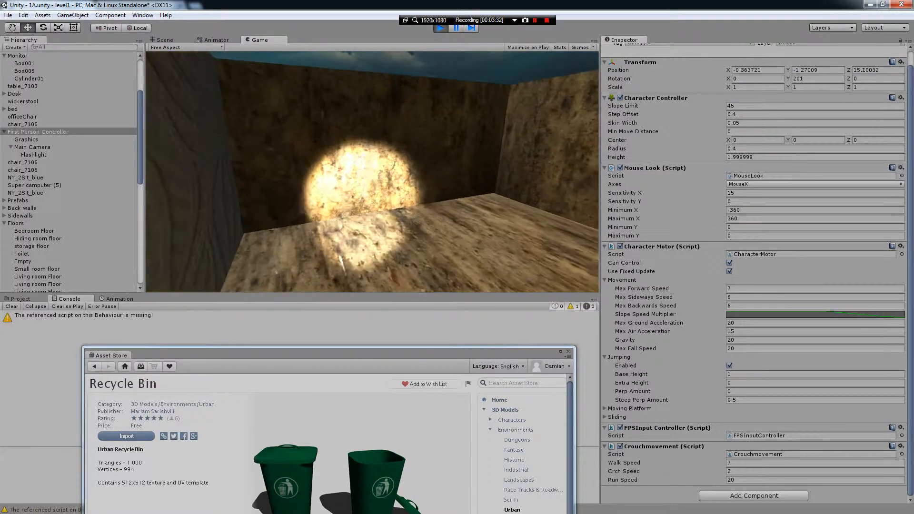
key("s")
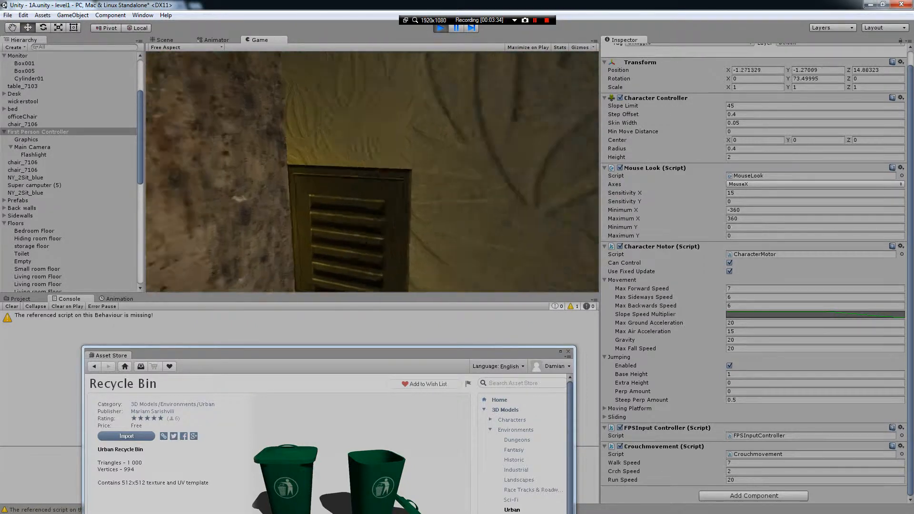
key("c")
key("w")
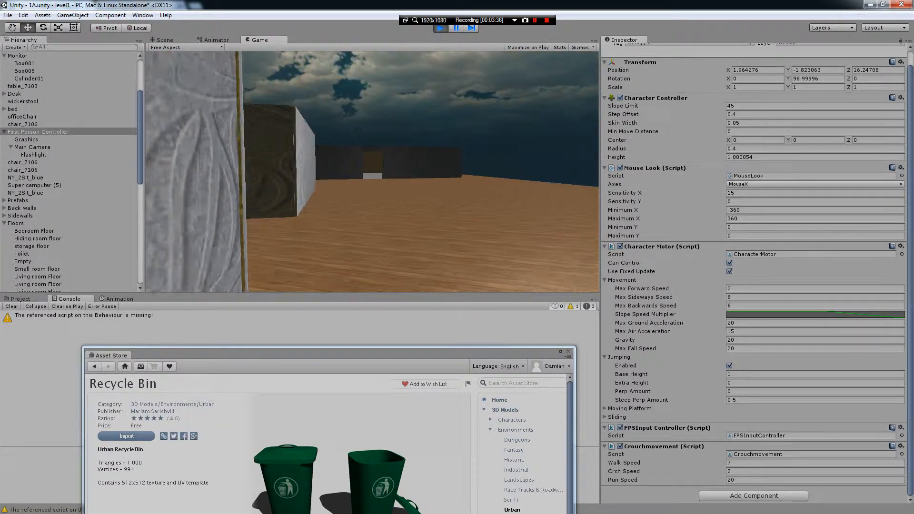
Step: Test the run speed by sprinting the character around the outside of the buildings, and stop the game
key("w")
key("shift")
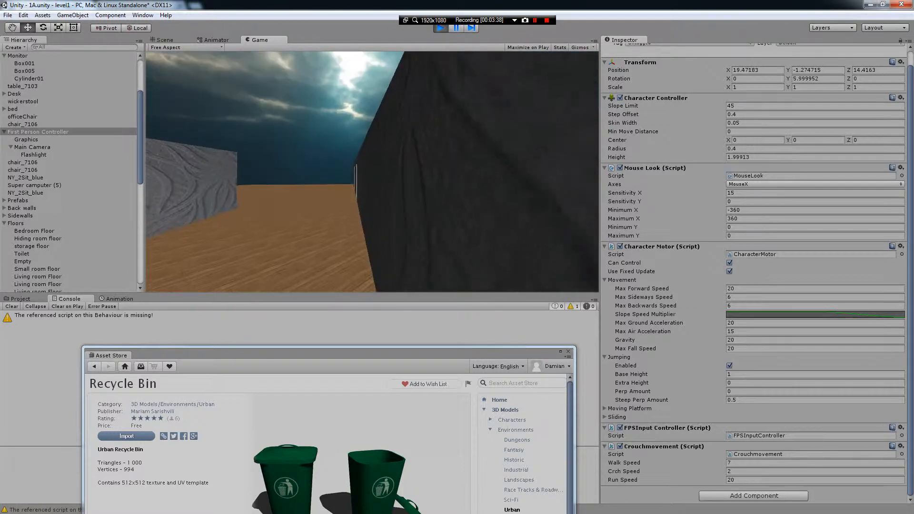
key("w")
key("w")
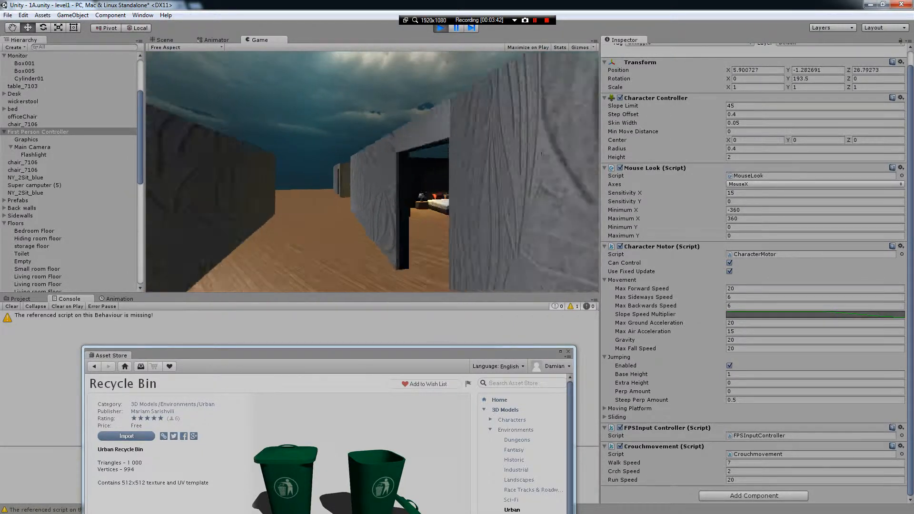
key("w")
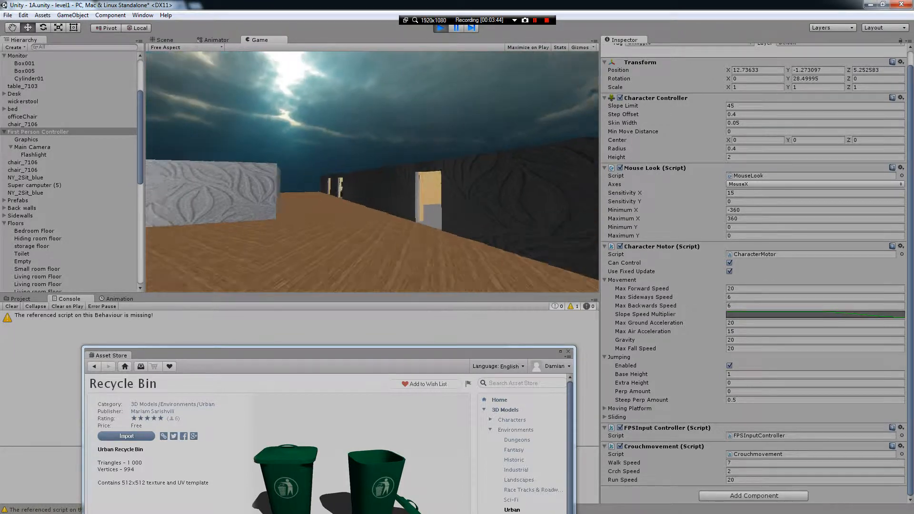
key("w")
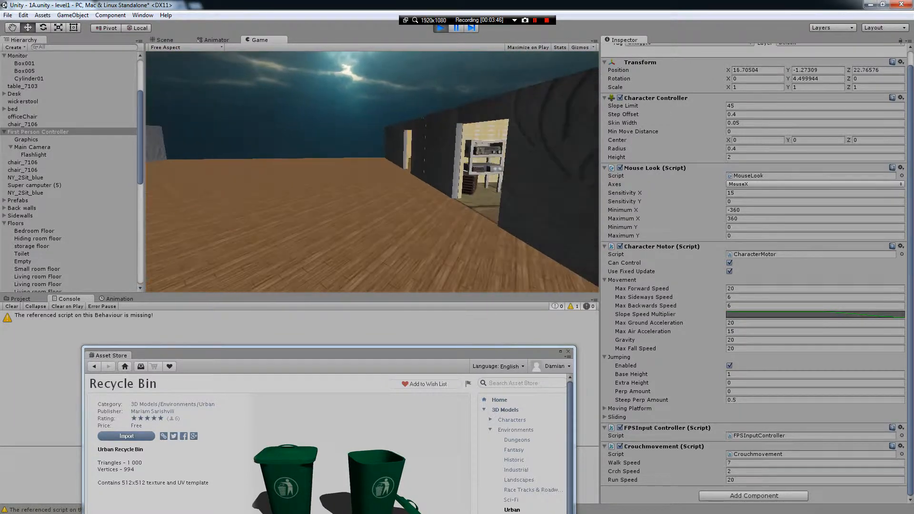
key("w")
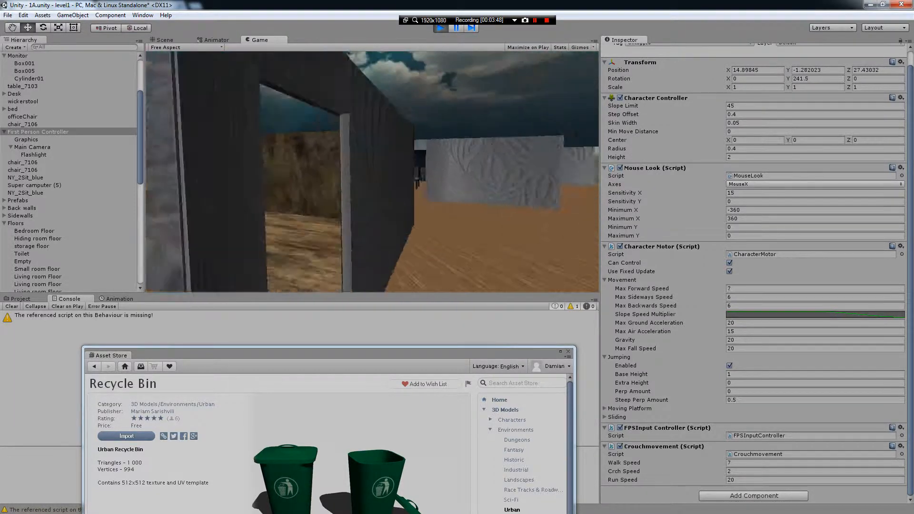
key("w")
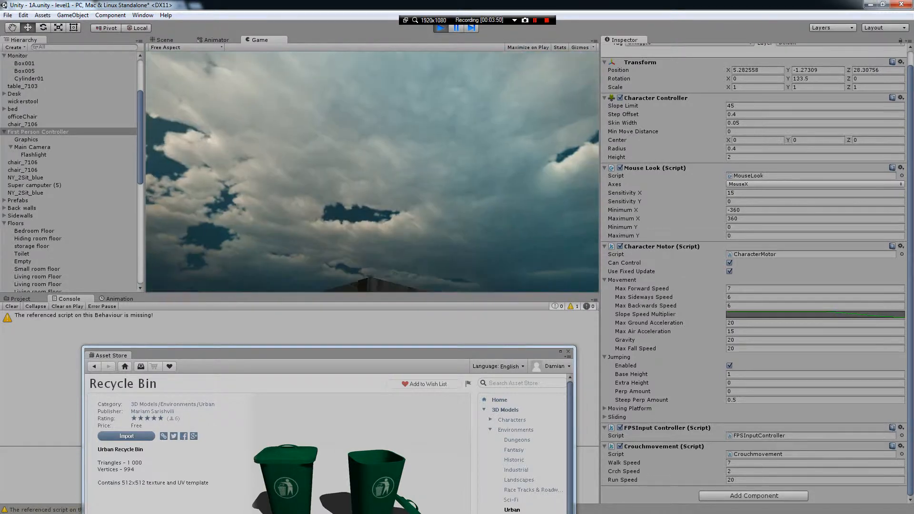
key("ctrl+p")
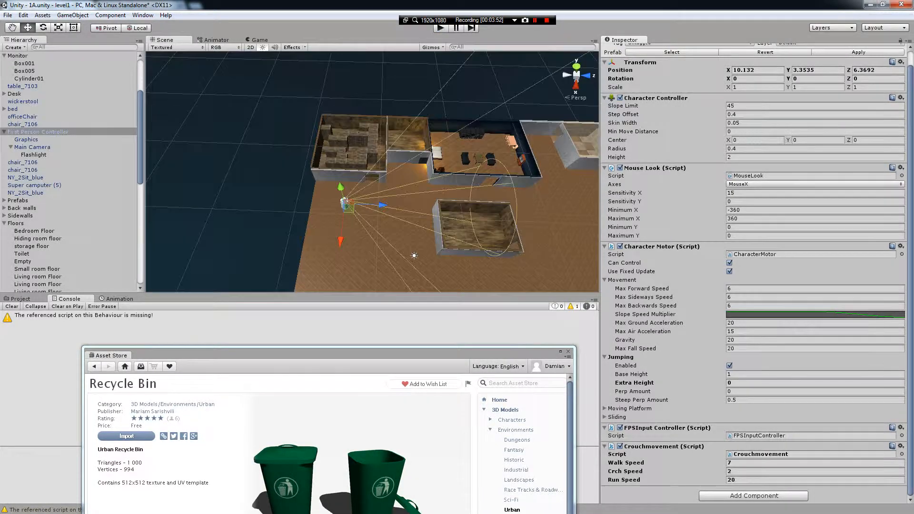
Step: Set the Crouchmovement component's Run Speed to 15, and in MonoDevelop set the script's runSpeed default on line 3 to 15 and save
left_click(743, 480)
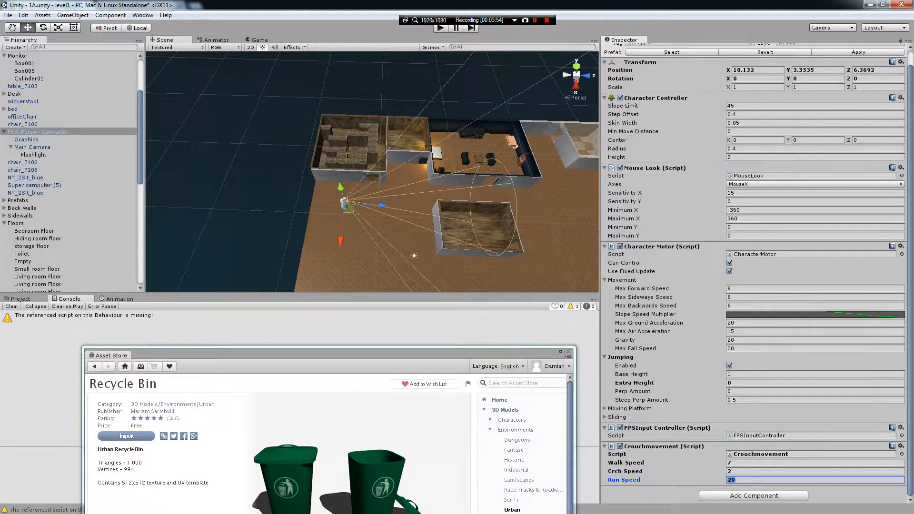
type("15")
key("alt+Tab")
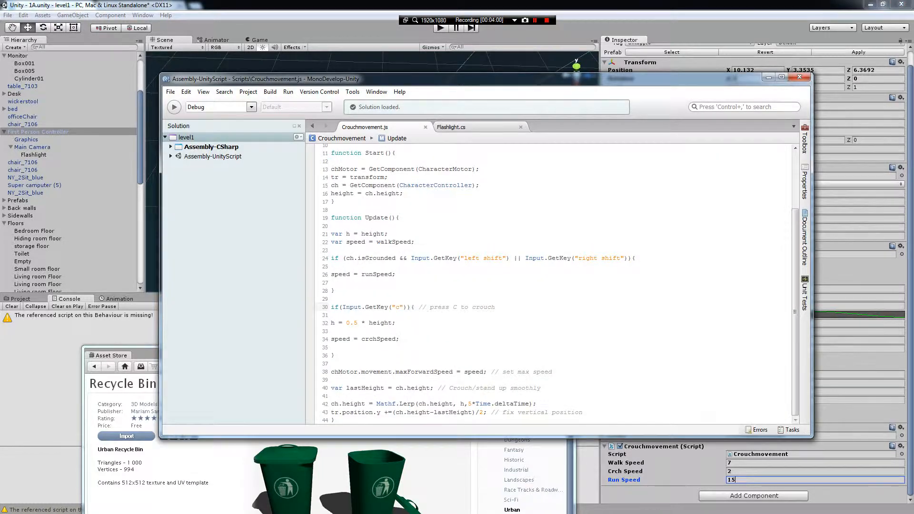
scroll(592, 247, "up", 3)
left_click(415, 164)
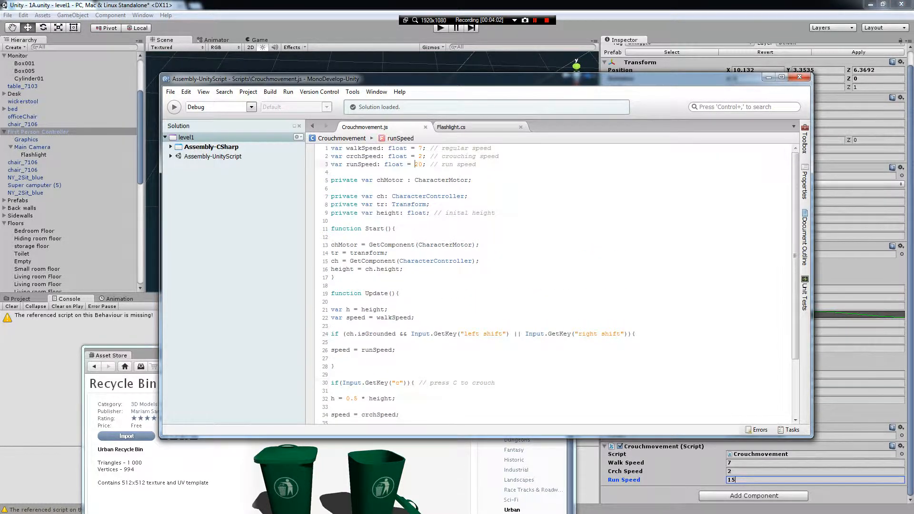
key("BackSpace")
key("BackSpace")
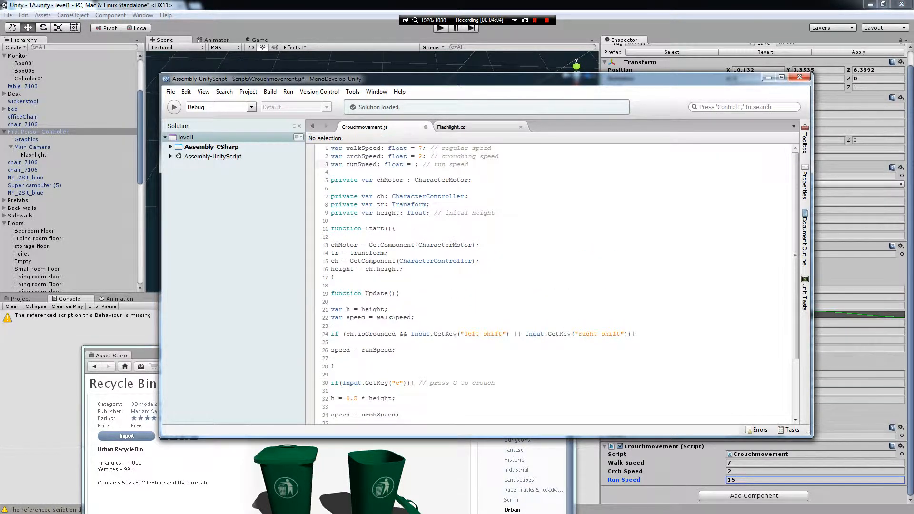
type("15")
key("ctrl+s")
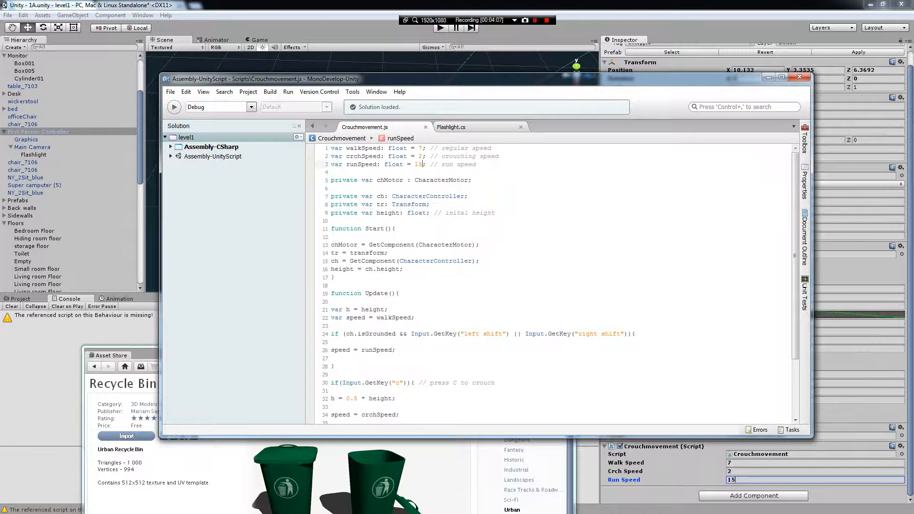
Step: Return to Unity, run the game again, and sprint the character around the level to test the new run speed
key("alt+Tab")
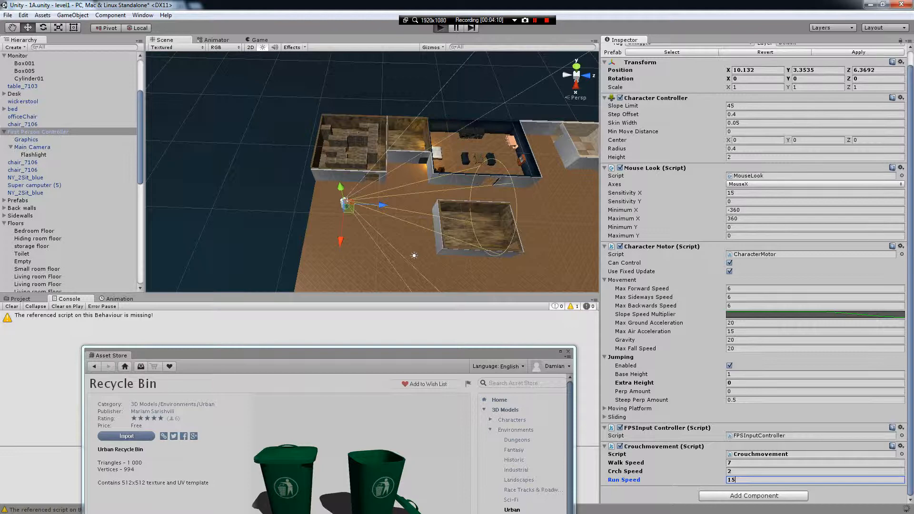
key("shift+w")
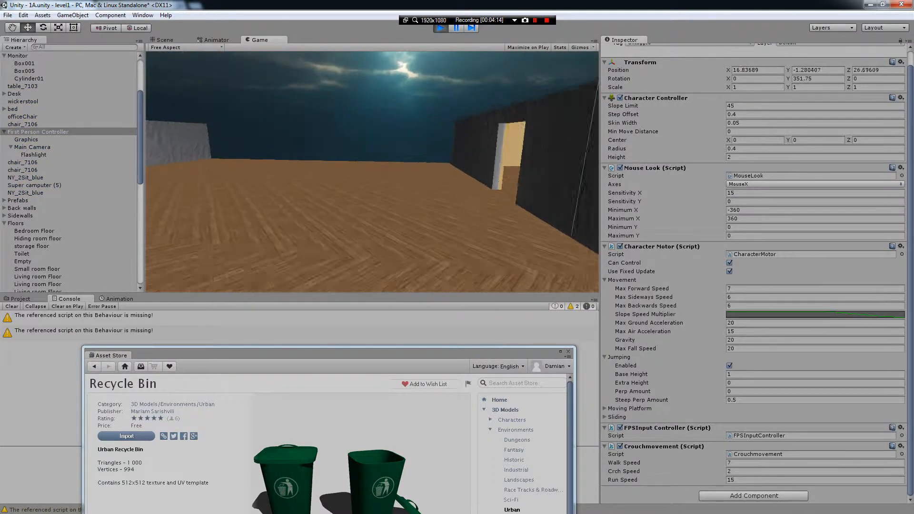
key("shift+w")
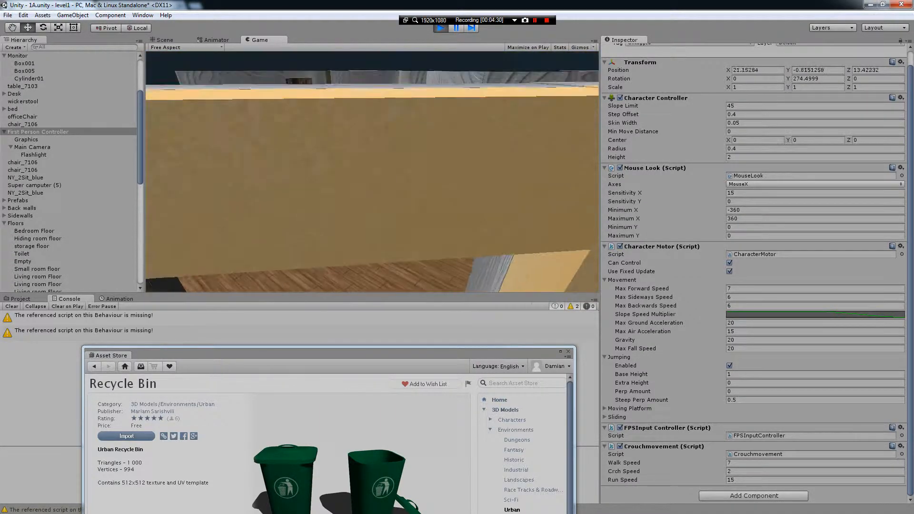
key("shift+w")
key("w")
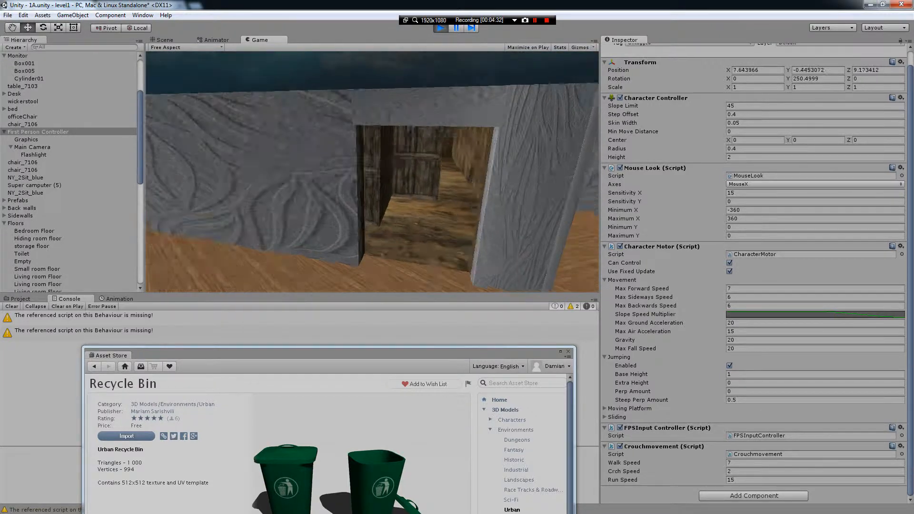
key("shift+w")
key("w")
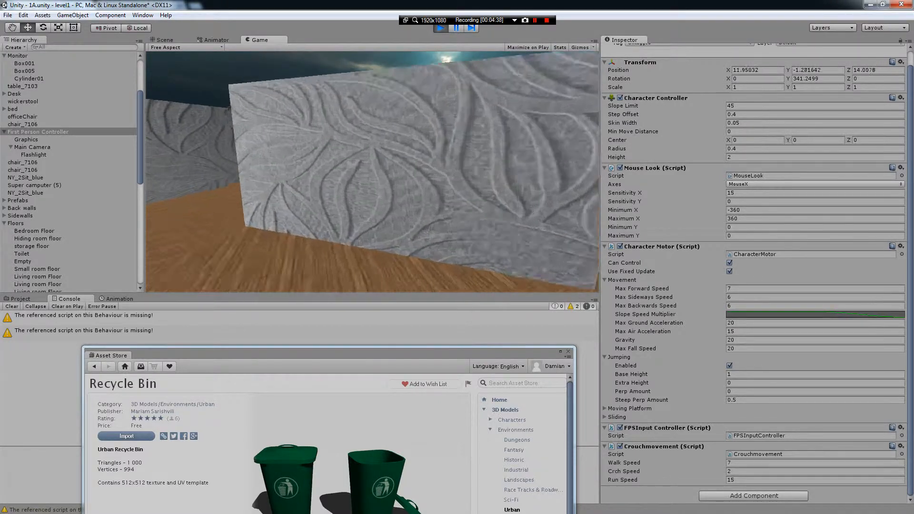
Step: Crouch the character in and out through the vent, walk around the buildings, and stop the game
key("c")
key("w")
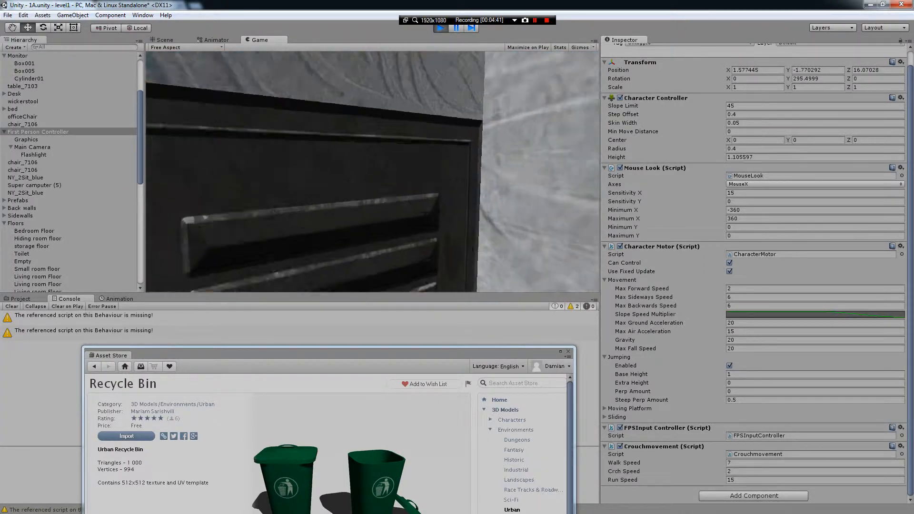
key("w")
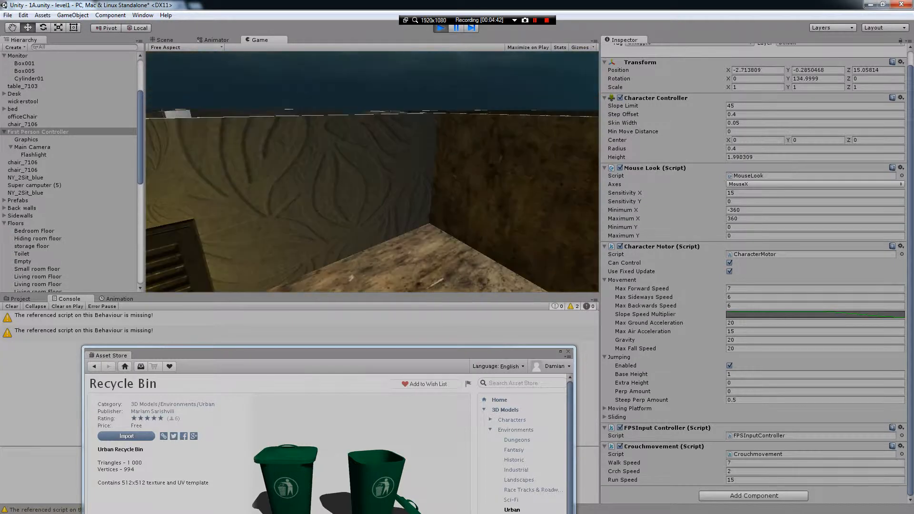
key("c")
key("w")
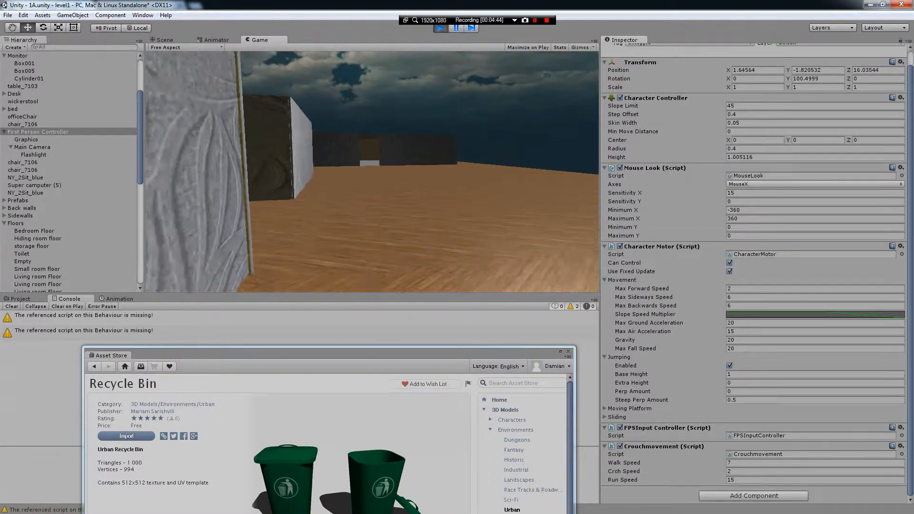
key("w")
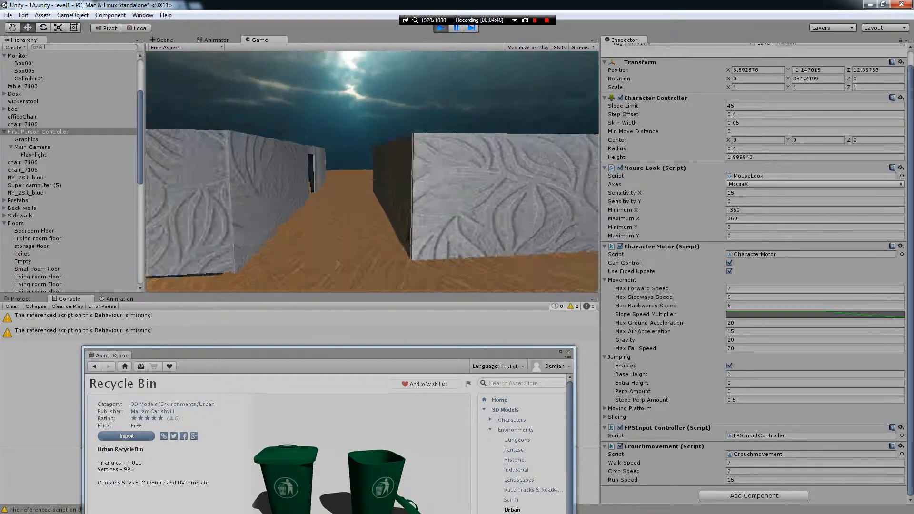
key("w")
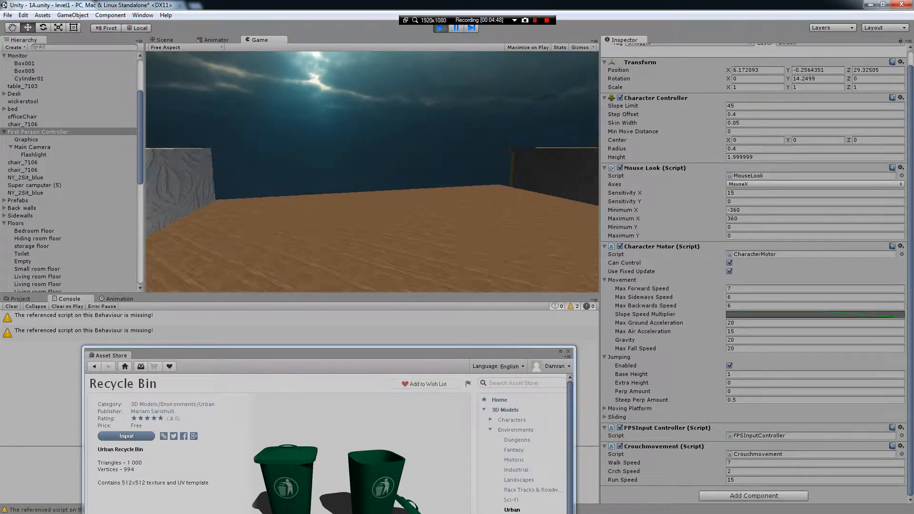
key("w")
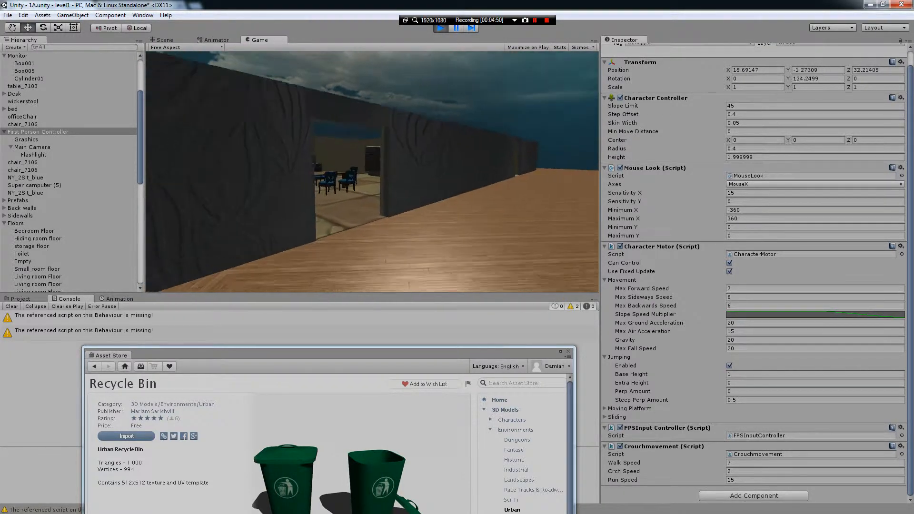
key("w")
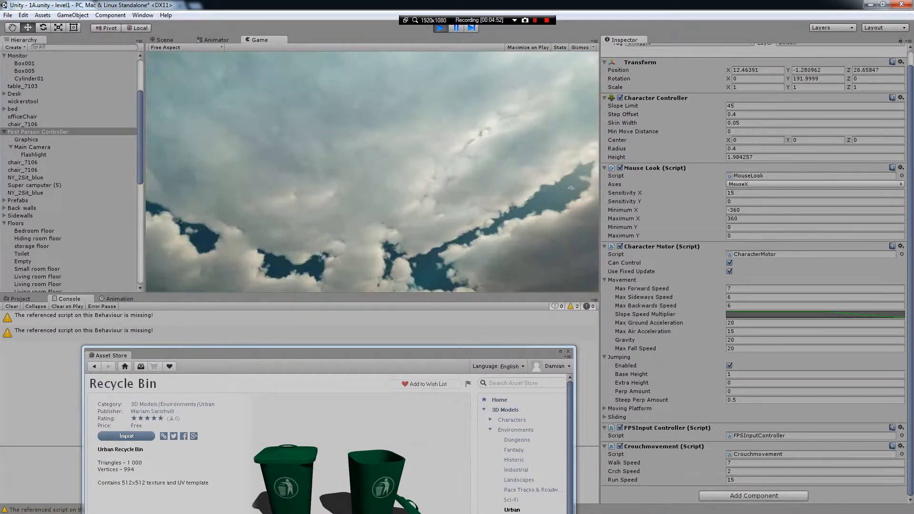
key("ctrl+p")
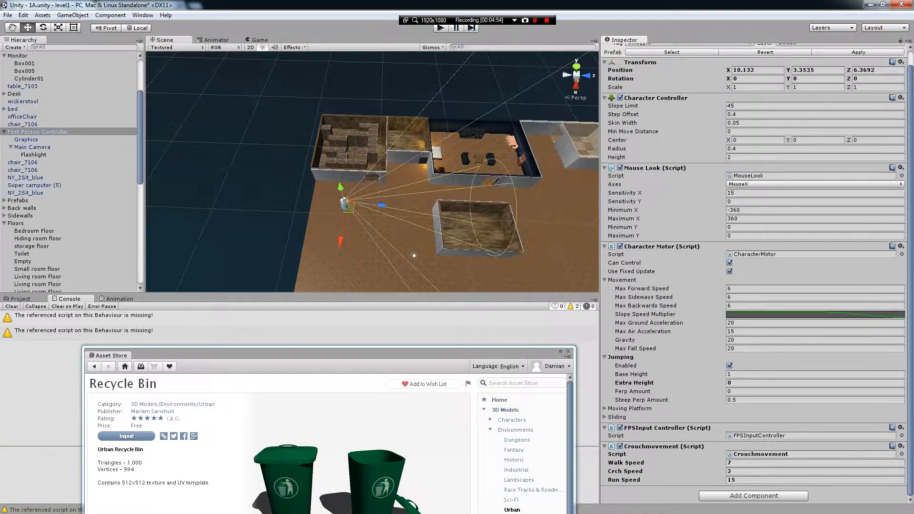
scroll(372, 171, "up", 2)
middle_click_drag(339, 210, 435, 167)
scroll(434, 167, "up", 8)
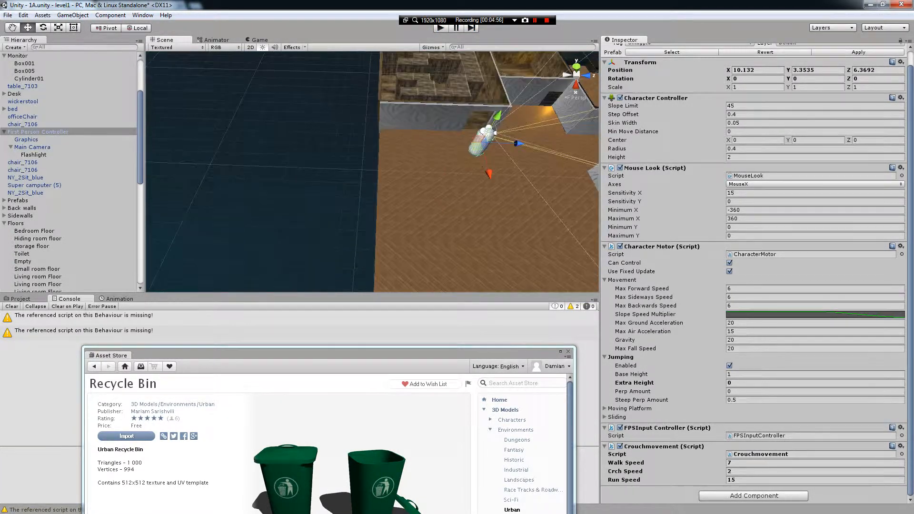
Step: Expand the First Person Controller in the scene's object list, frame it, and select its Graphics child object
middle_click_drag(508, 129, 380, 129)
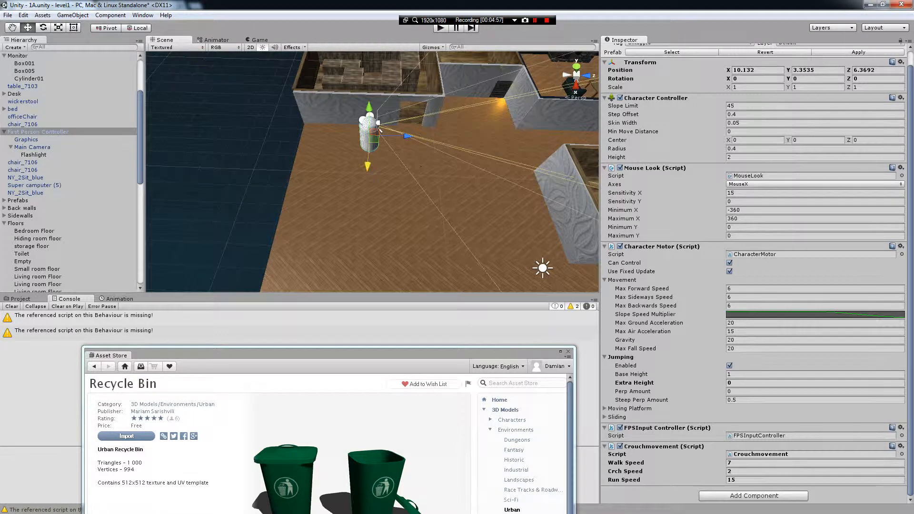
left_click(4, 132)
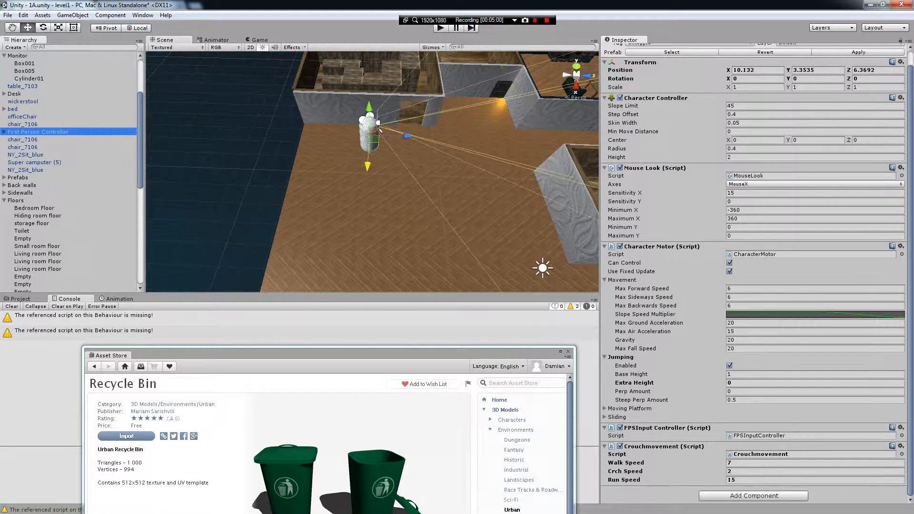
key("f")
key("Right")
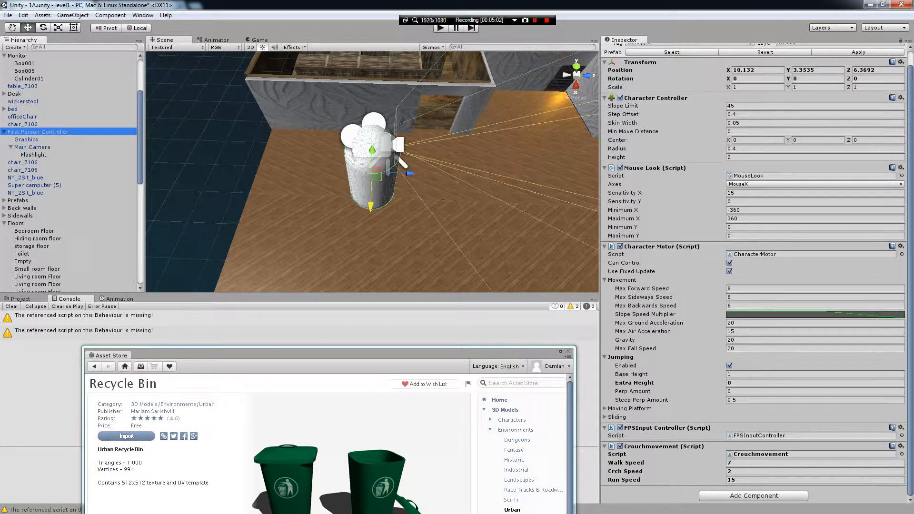
key("Down")
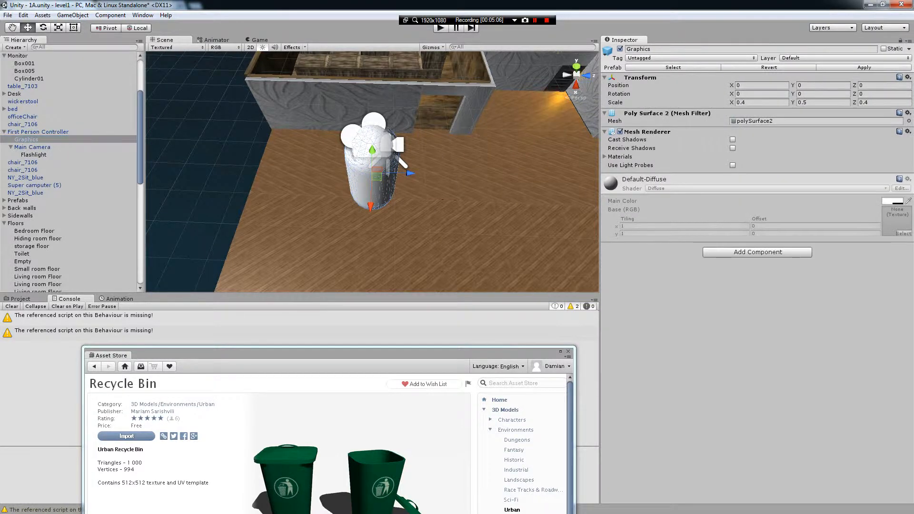
Step: Show the project's assets, move the floating Asset Store window off them, and view the character capsule from a lower angle
key("ctrl+5")
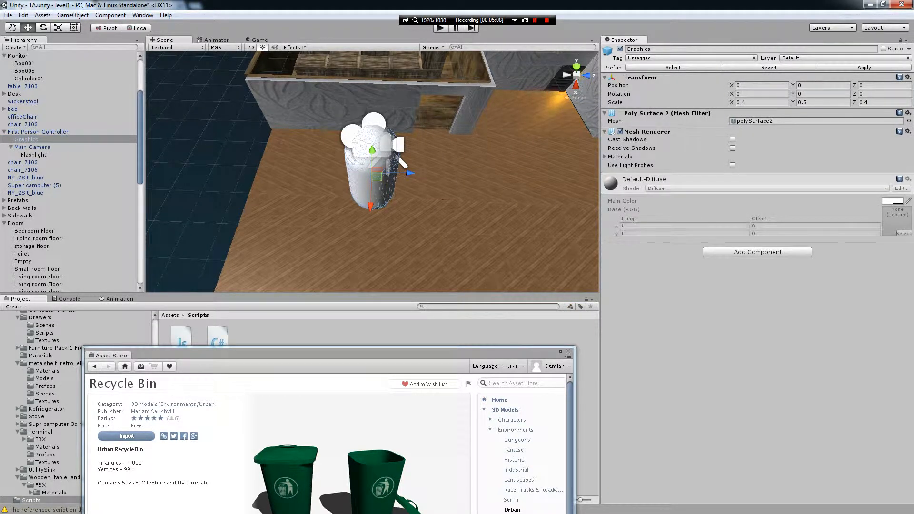
left_click_drag(229, 353, 775, 323)
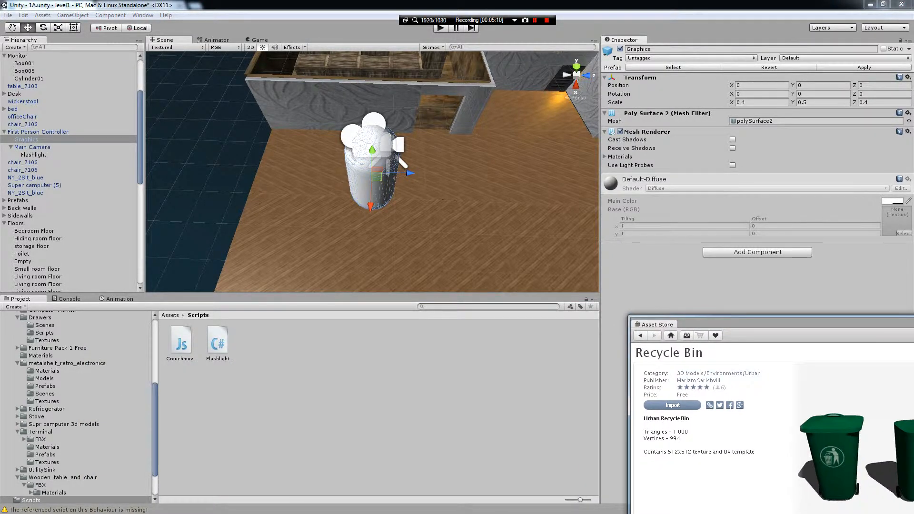
right_click_drag(419, 200, 421, 171)
middle_click_drag(421, 171, 434, 111)
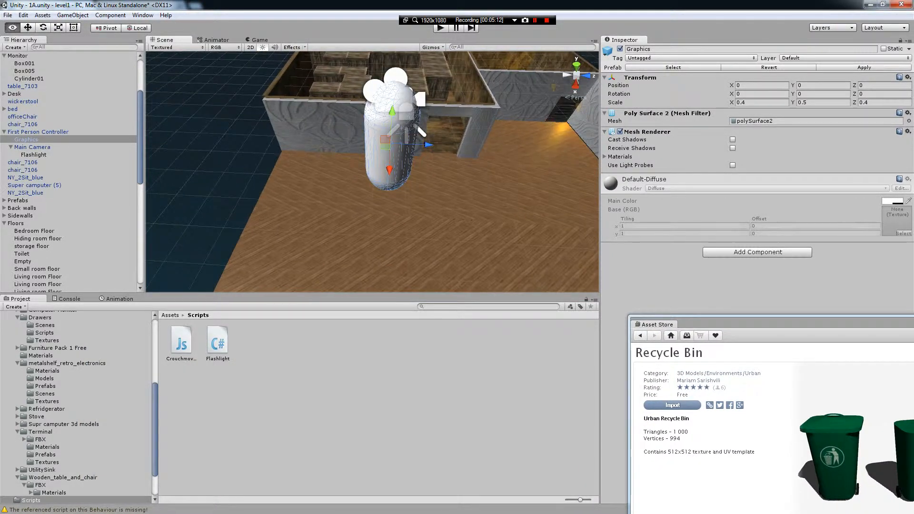
right_click_drag(434, 190, 435, 152)
middle_click_drag(436, 152, 445, 143)
middle_click_drag(400, 197, 366, 127)
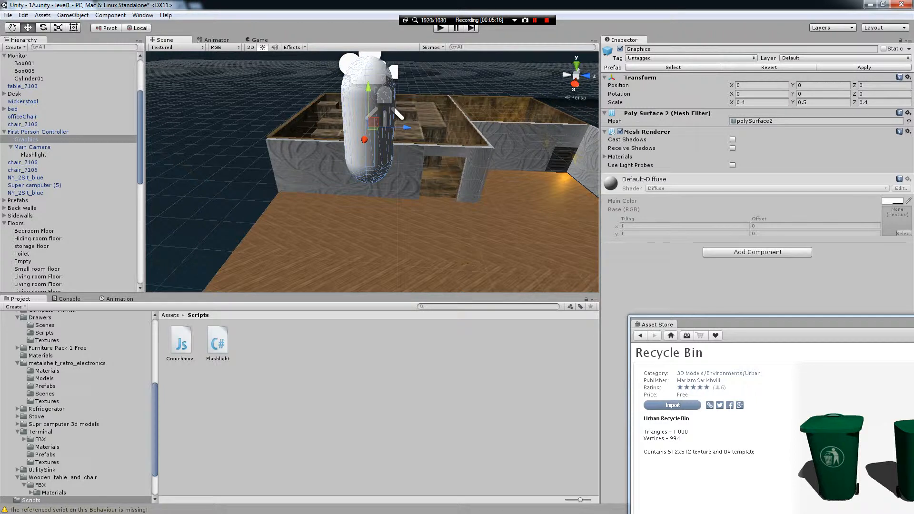
Step: Browse the project's top-level asset folders and open the Textures folder
left_click(169, 315)
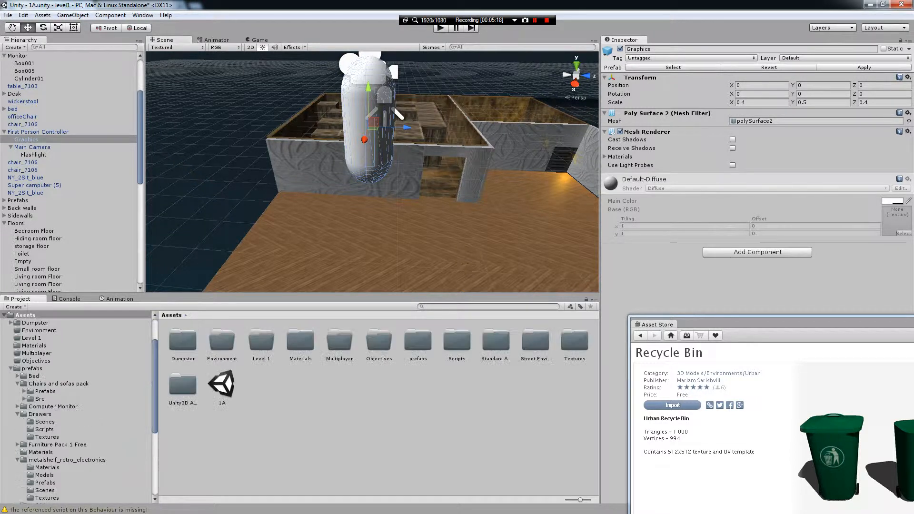
left_click(222, 344)
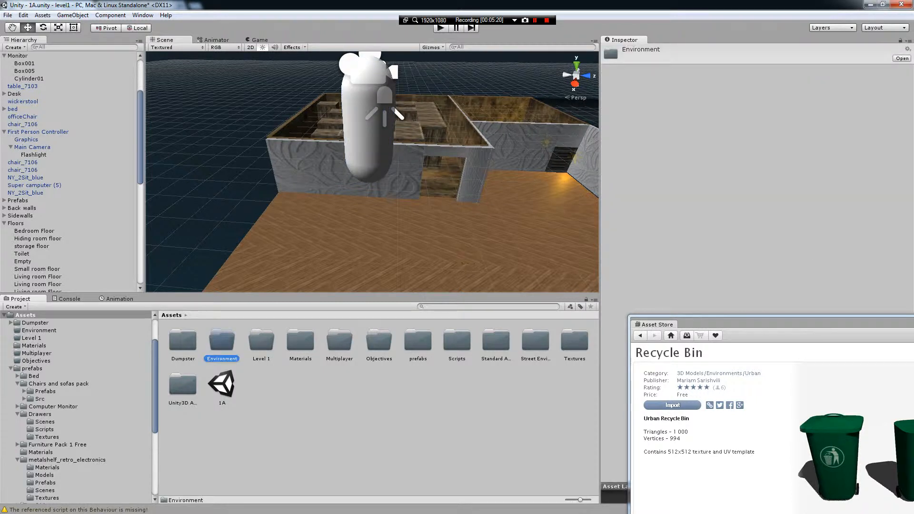
double_click(418, 342)
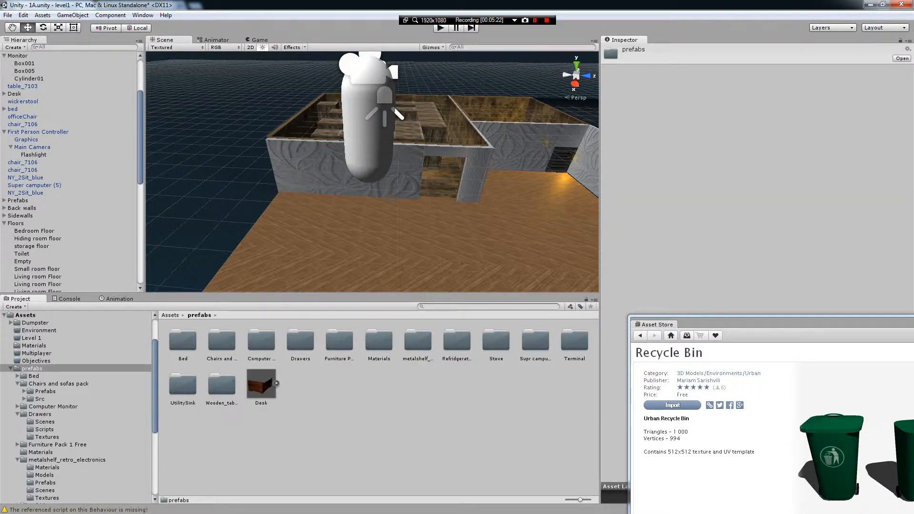
left_click(169, 315)
left_click(496, 342)
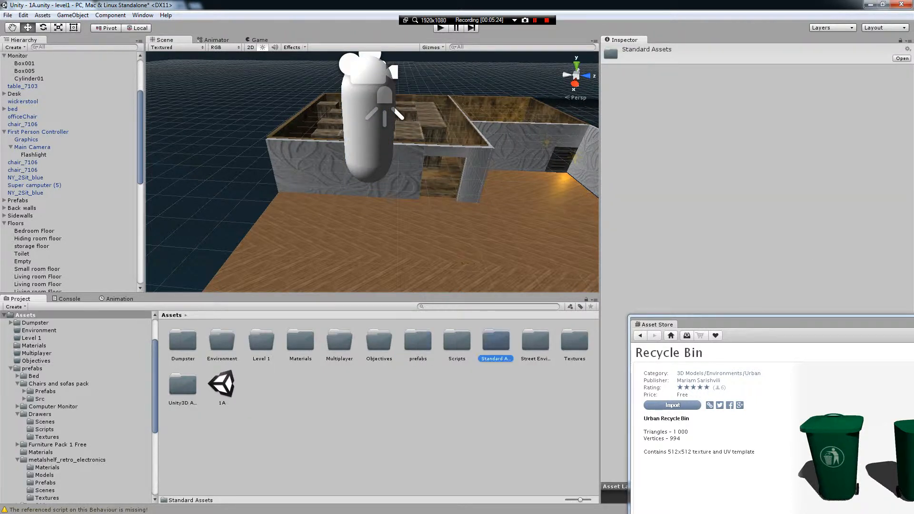
left_click(535, 342)
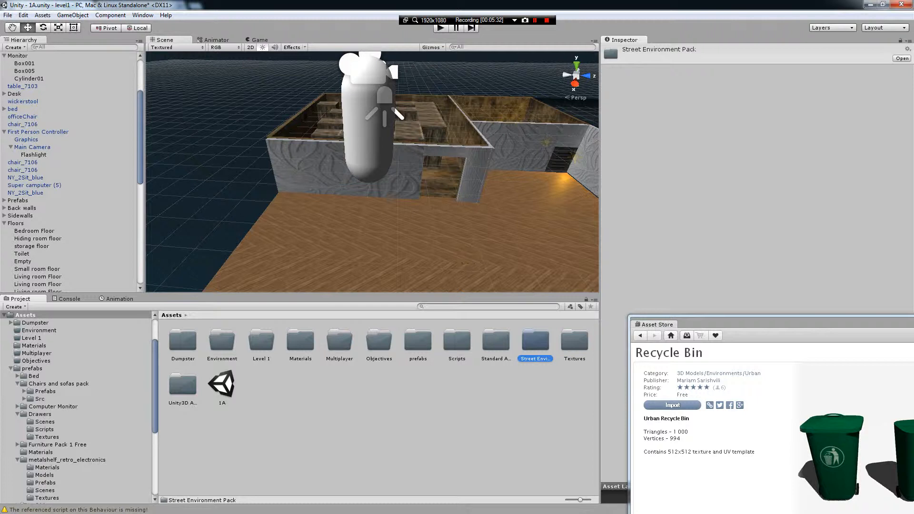
double_click(574, 344)
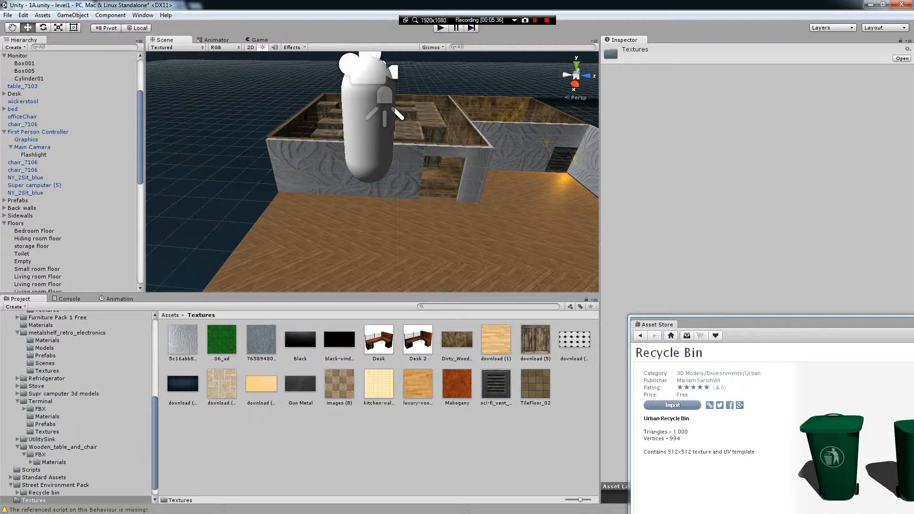
Step: Apply the black-windows texture from the Textures folder to the First Person Controller's capsule
left_click(368, 127)
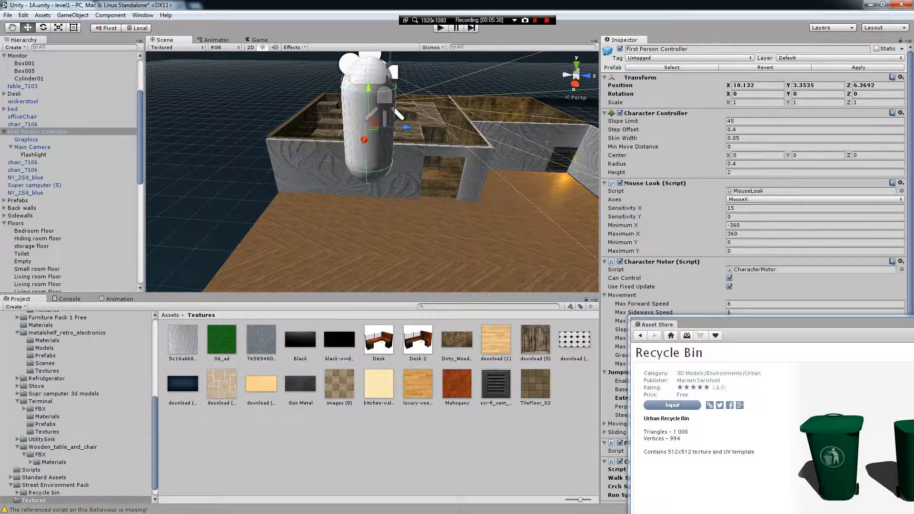
left_click_drag(341, 354, 368, 157)
scroll(757, 176, "down", 1)
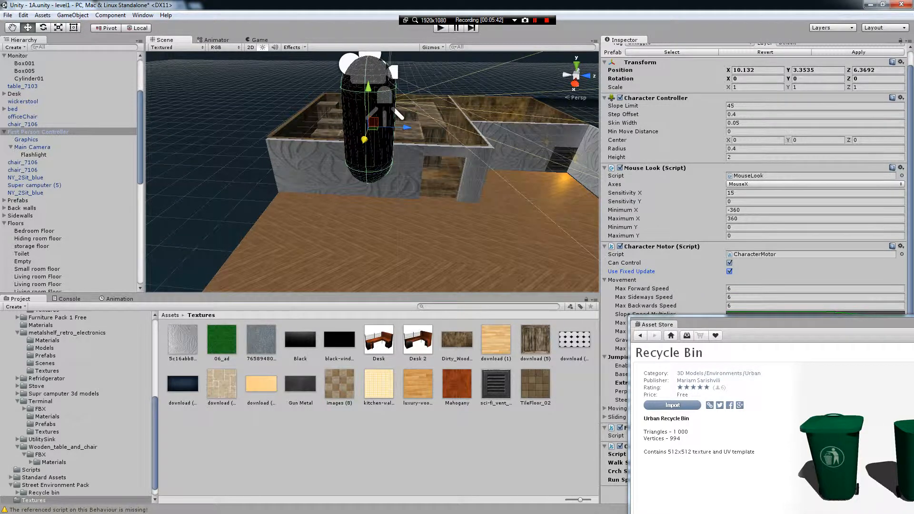
Step: Move the Asset Store window off the component settings, then set the Graphics material's main color to red (255, 0, 0) and its base texture to None
left_click_drag(666, 324, 177, 418)
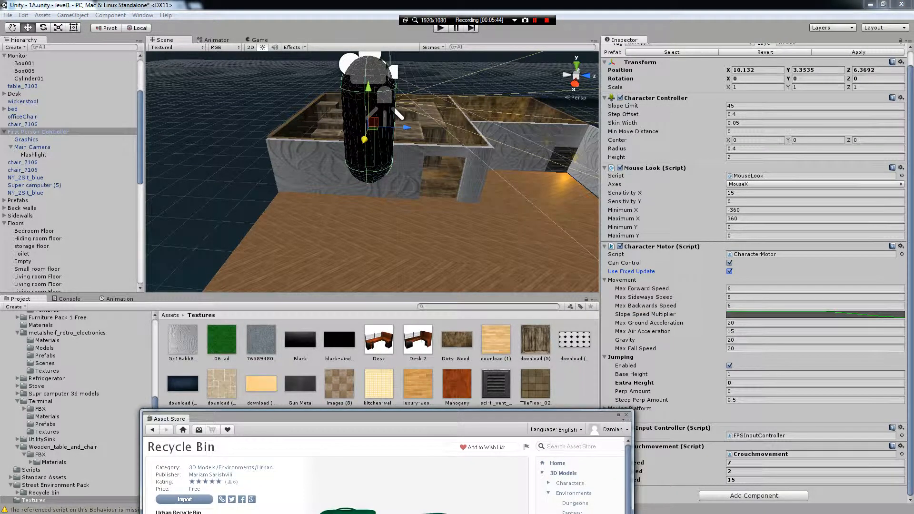
left_click(26, 139)
left_click(891, 201)
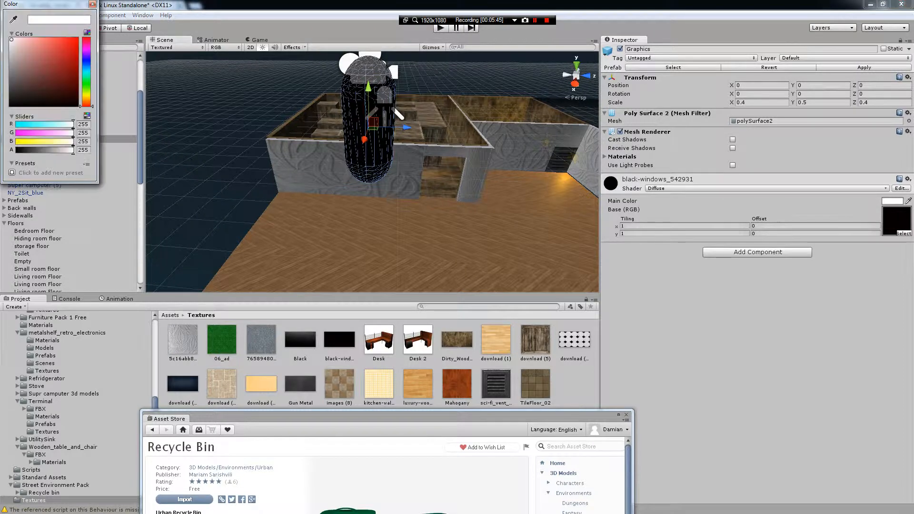
left_click_drag(71, 53, 78, 38)
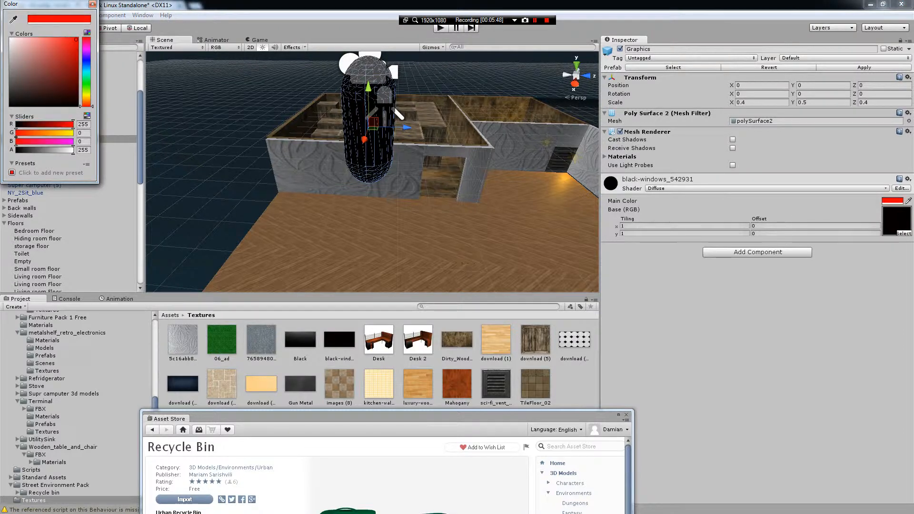
left_click(903, 233)
left_click(34, 62)
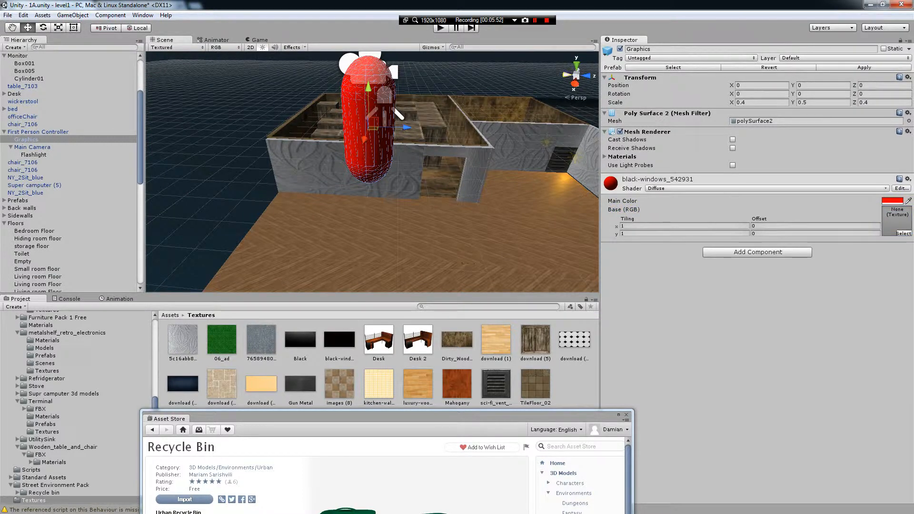
Step: Move the Main Camera back inside the red capsule to about Z -0.142
left_click(32, 147)
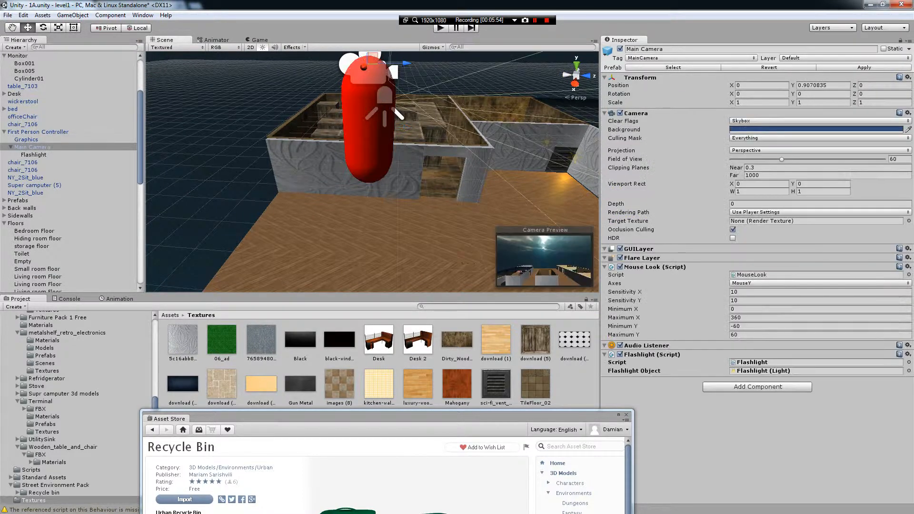
left_click_drag(405, 63, 395, 63)
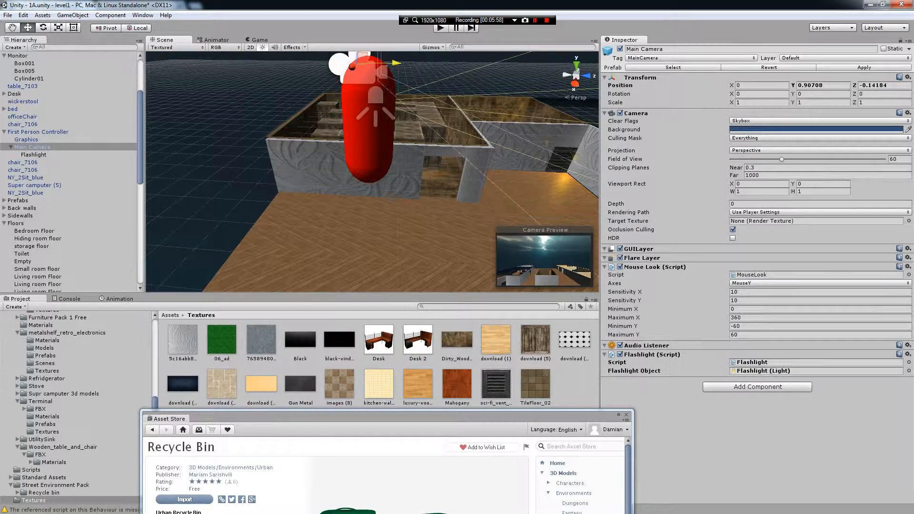
Step: Run the game, walk the character past the walls and into the furnished room, and stop the game
left_click(440, 27)
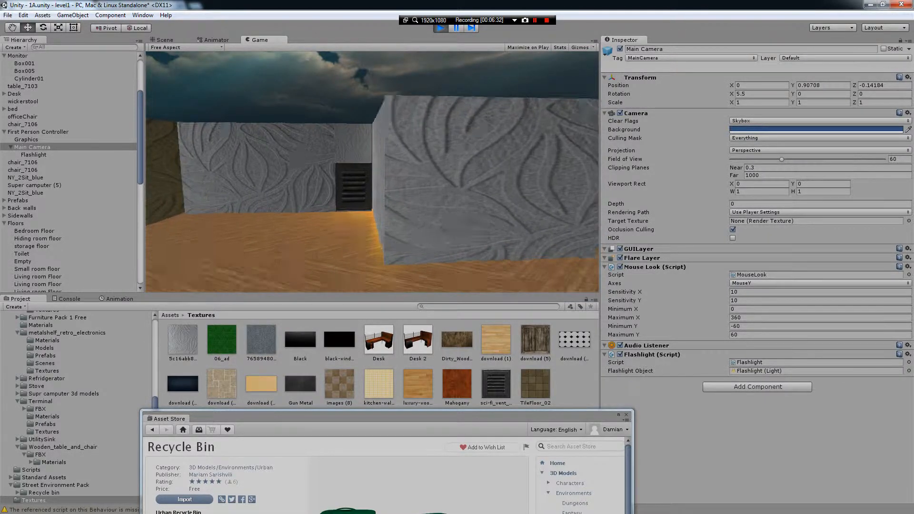
key("w")
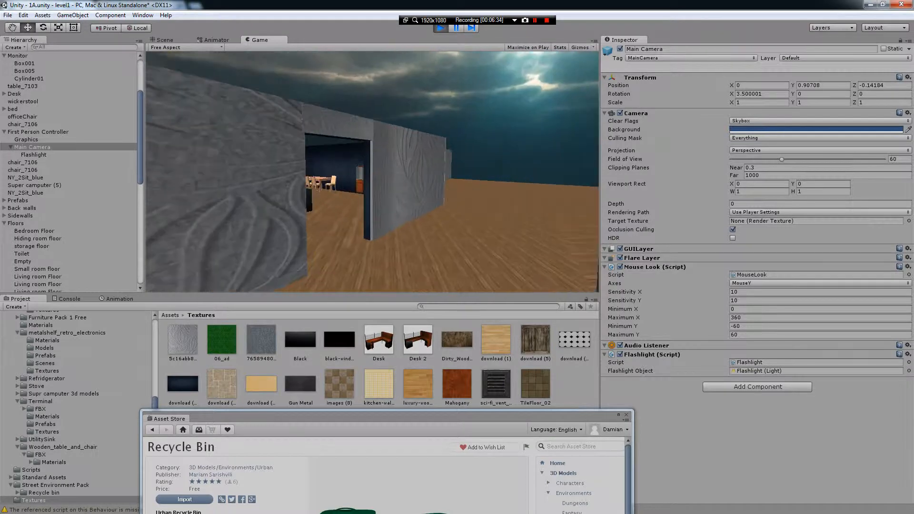
key("w")
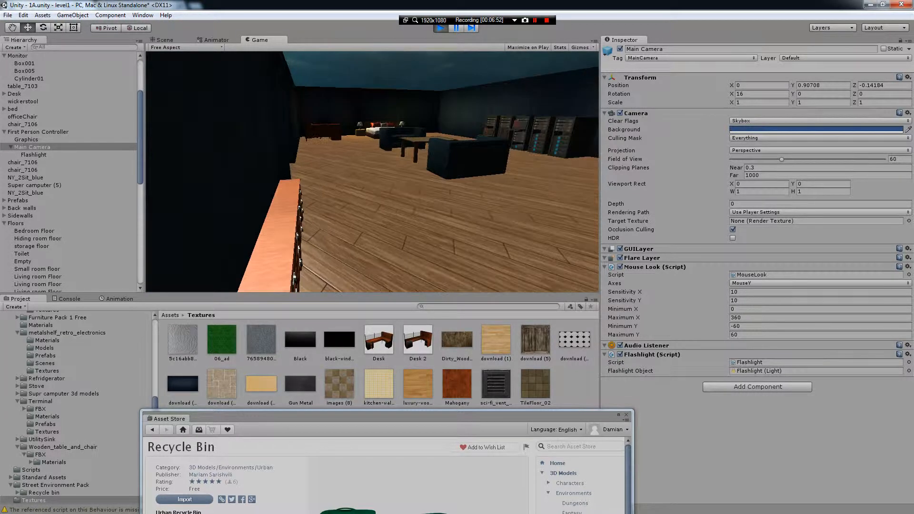
key("ctrl+p")
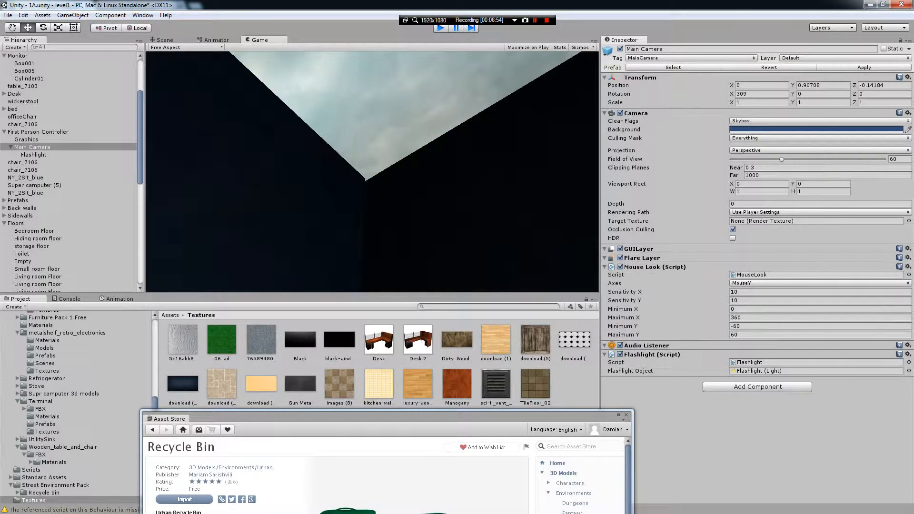
Step: Select the Mesh object of the Rack cabinet in the furnished room and add a Mesh Collider to it
right_click_drag(372, 172, 414, 155)
key("Up")
key("Left")
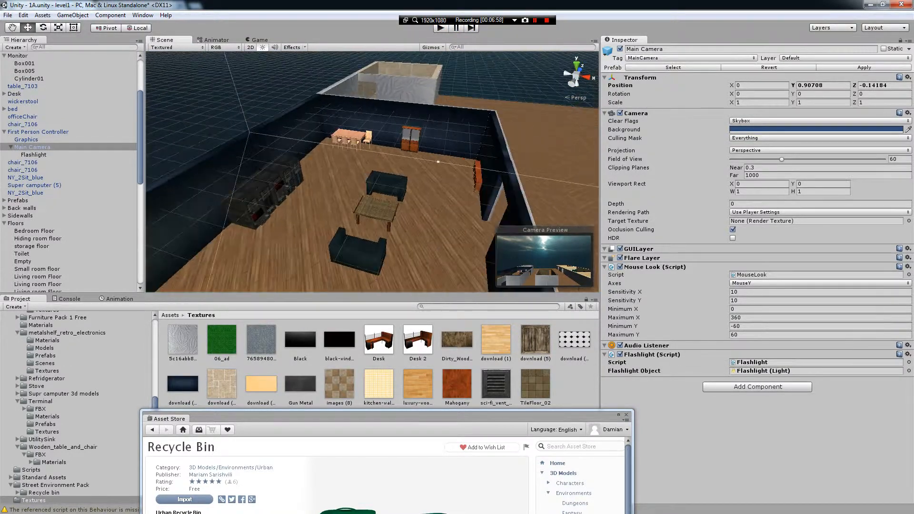
left_click(435, 189)
scroll(436, 188, "up", 4)
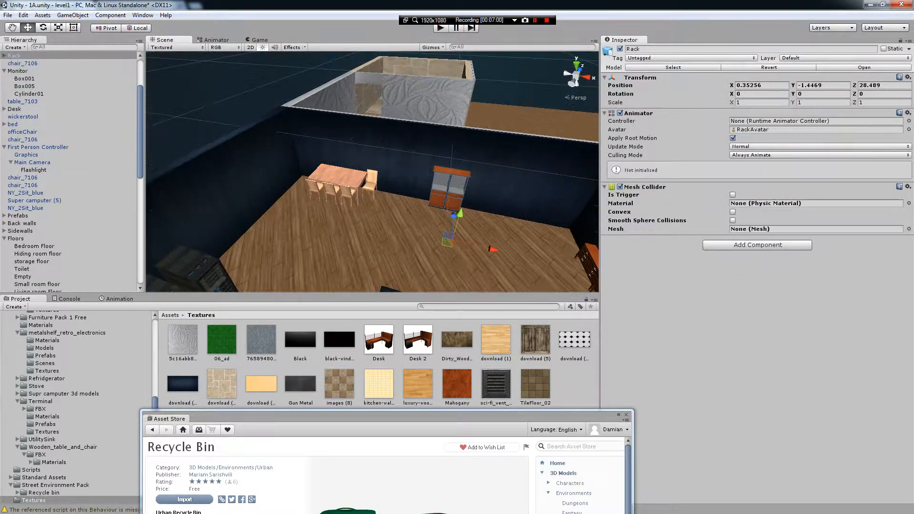
left_click(437, 189)
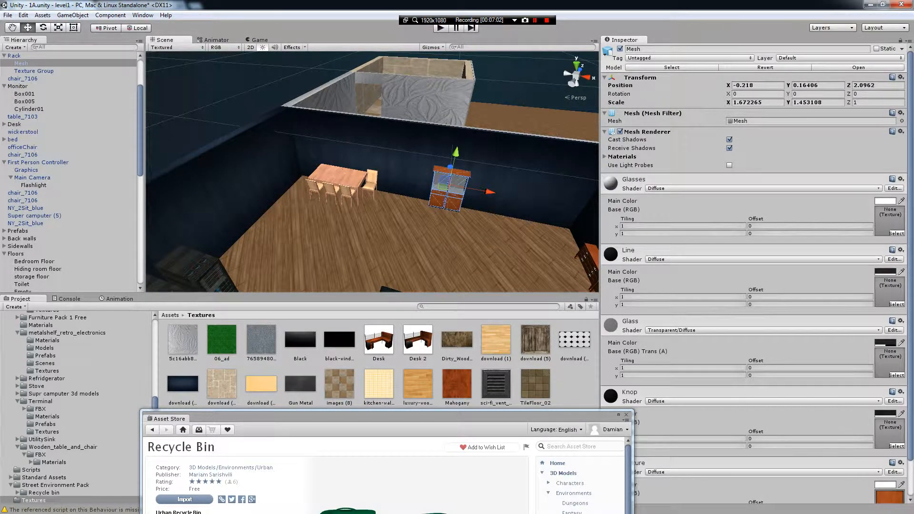
scroll(754, 428, "down", 3)
left_click(754, 495)
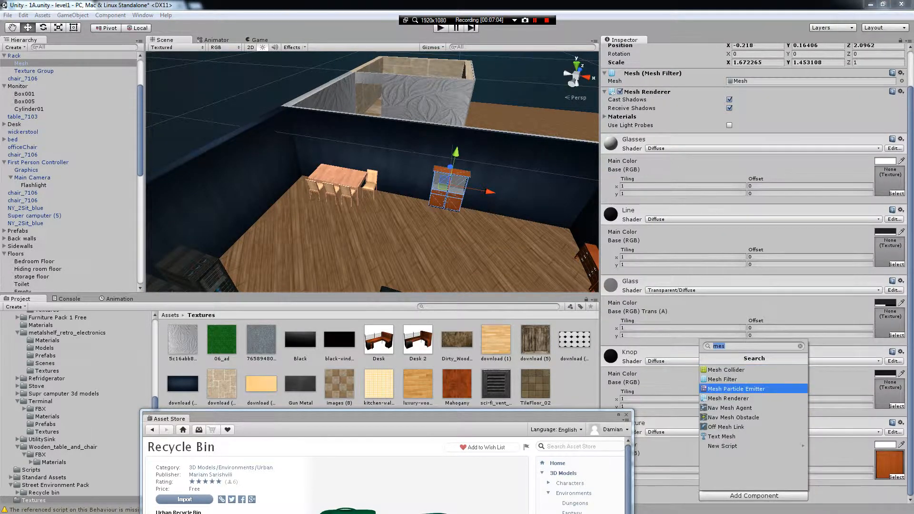
left_click(726, 370)
Step: Select both Drawer units standing along the dark wall near the Rack cabinet and view them up close
right_click_drag(380, 186, 528, 154)
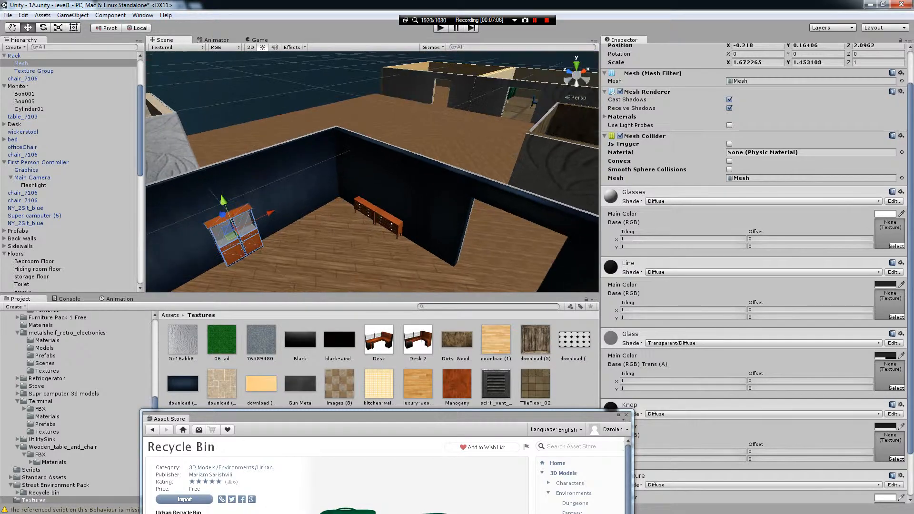
left_click(388, 222)
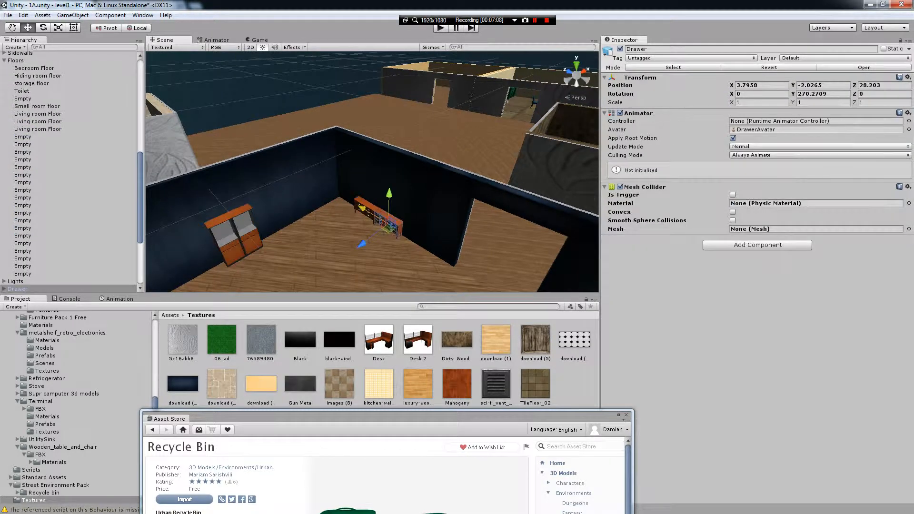
scroll(362, 207, "up", 6)
left_click(358, 220, "shift")
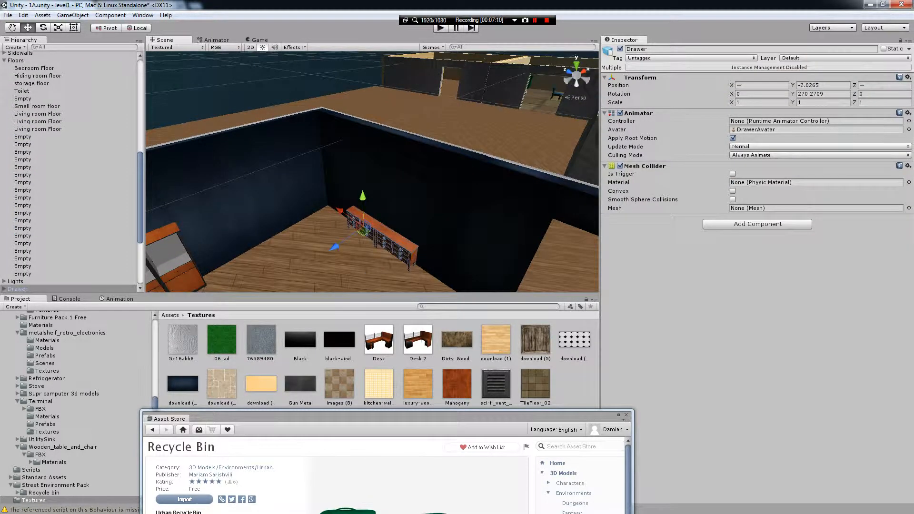
right_click_drag(390, 229, 428, 257)
key("w")
key("w")
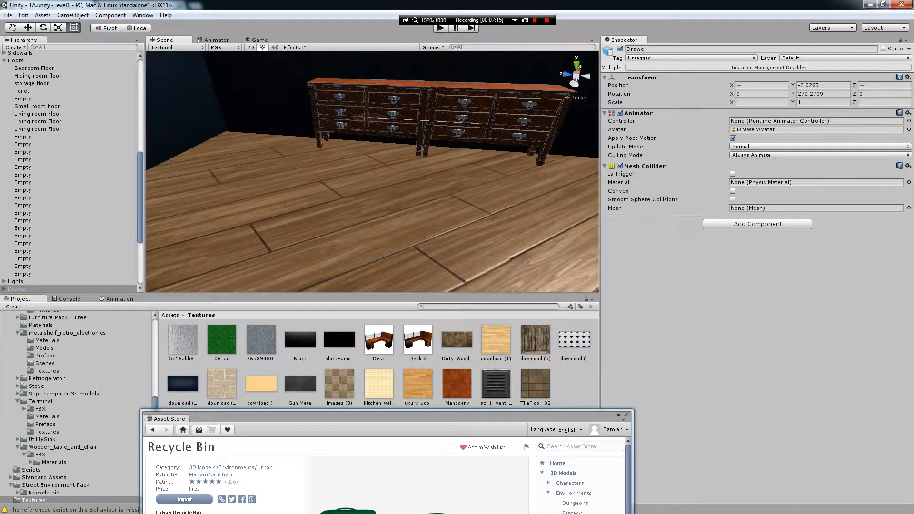
Step: Select the Mesh objects of both Drawer units along the dark wall and view them from the front
left_click(373, 116)
right_click_drag(374, 143, 367, 176)
scroll(371, 171, "down", 2)
left_click_drag(399, 219, 394, 237)
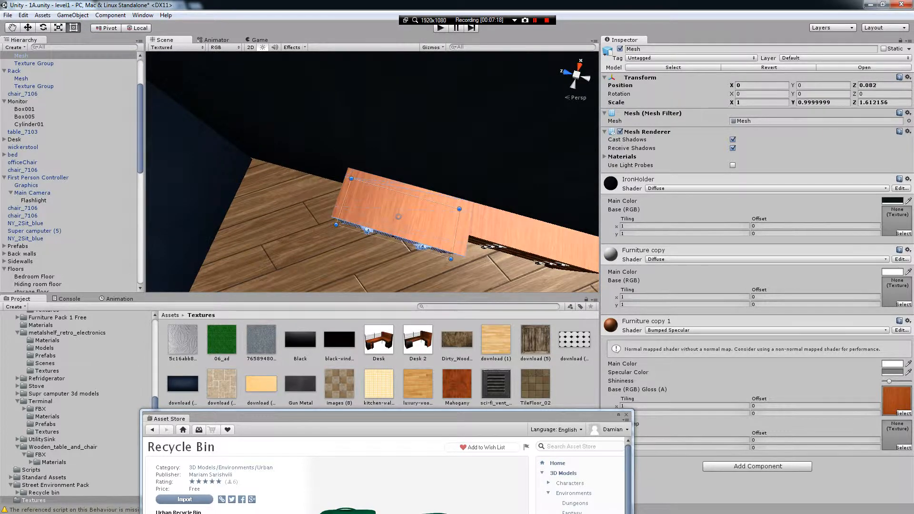
scroll(394, 237, "down", 1)
middle_click_drag(394, 237, 307, 174)
left_click(418, 157)
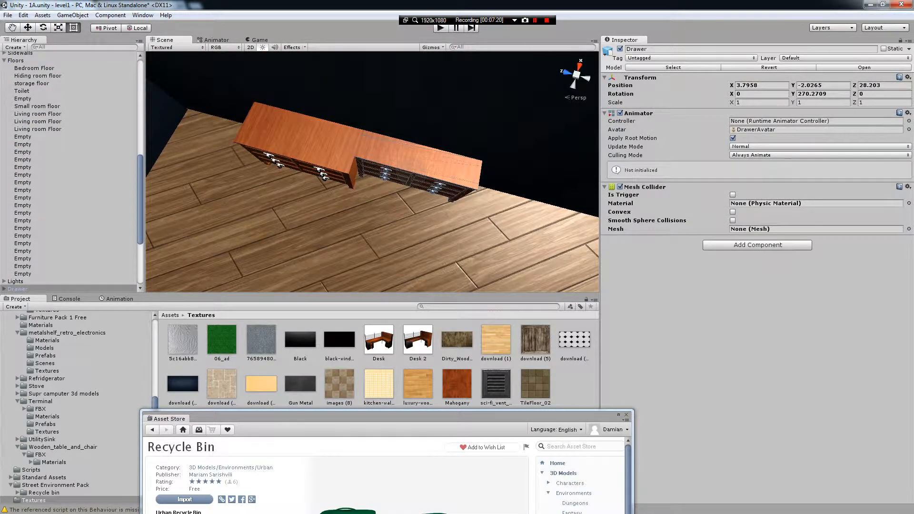
left_click(418, 157)
key("Up")
left_click_drag(412, 240, 429, 208)
left_click(363, 131, "shift")
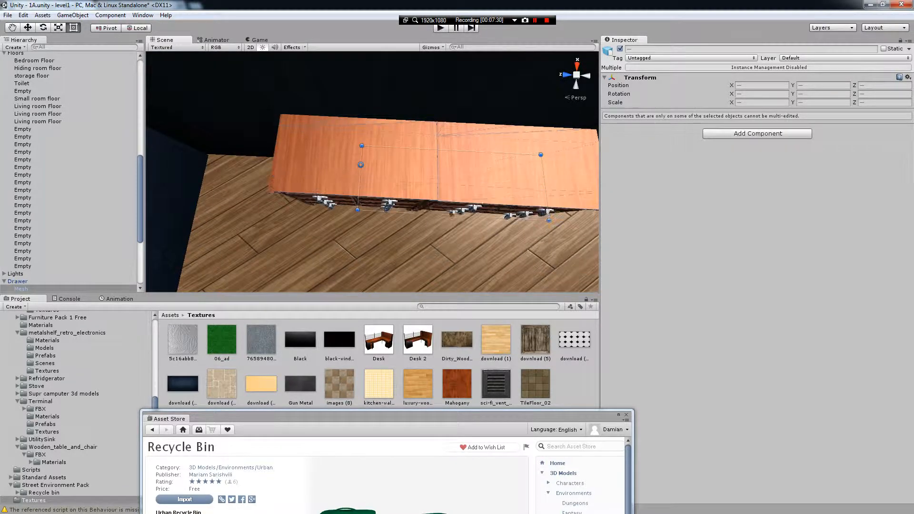
middle_click_drag(428, 224, 428, 62)
left_click_drag(428, 157, 428, 95, "alt")
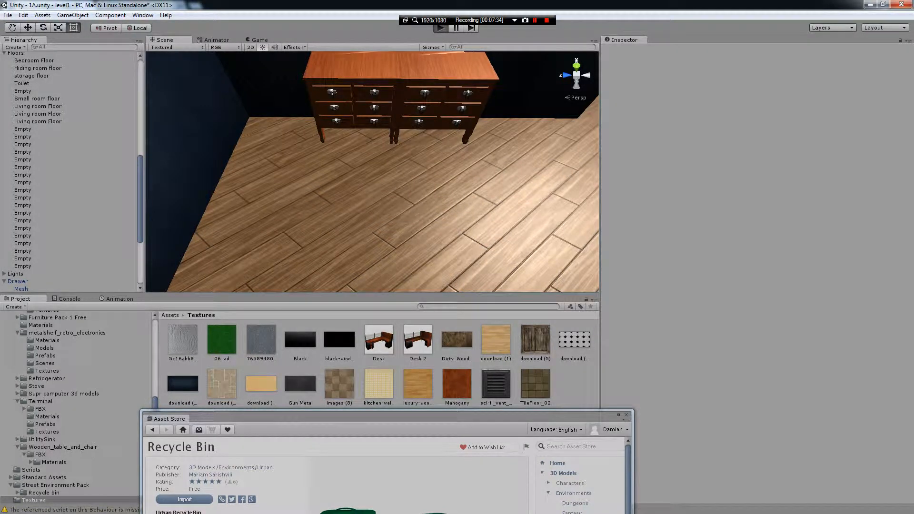
Step: Run the game, walk the character into the furnished room up to the Drawer units to test their collision, and stop the game
key("ctrl+p")
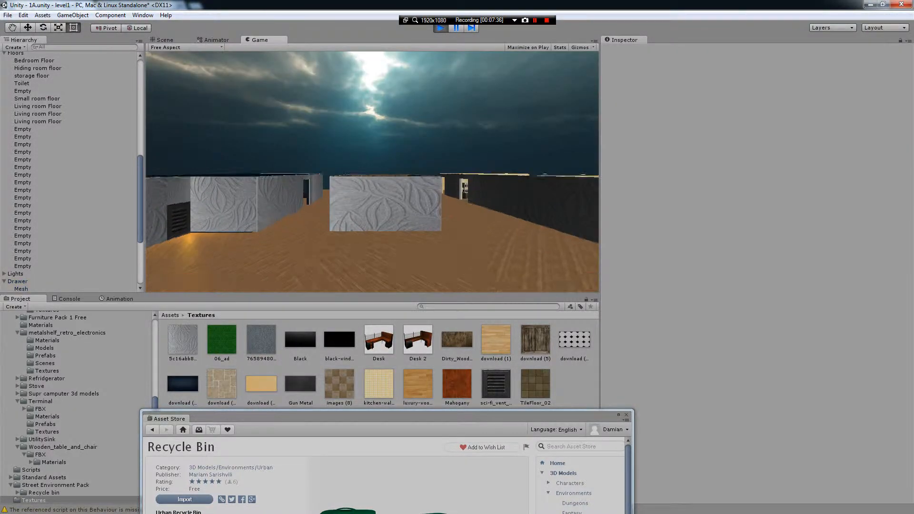
key("w")
key("a")
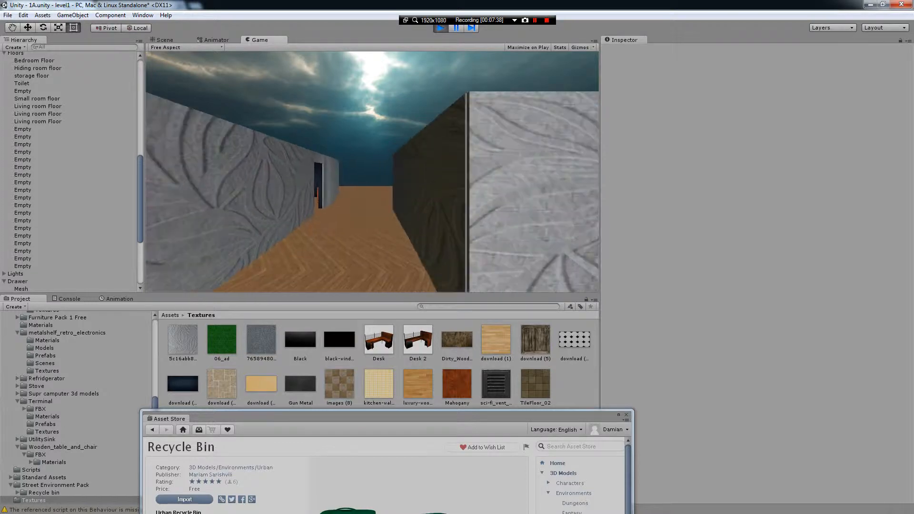
key("w")
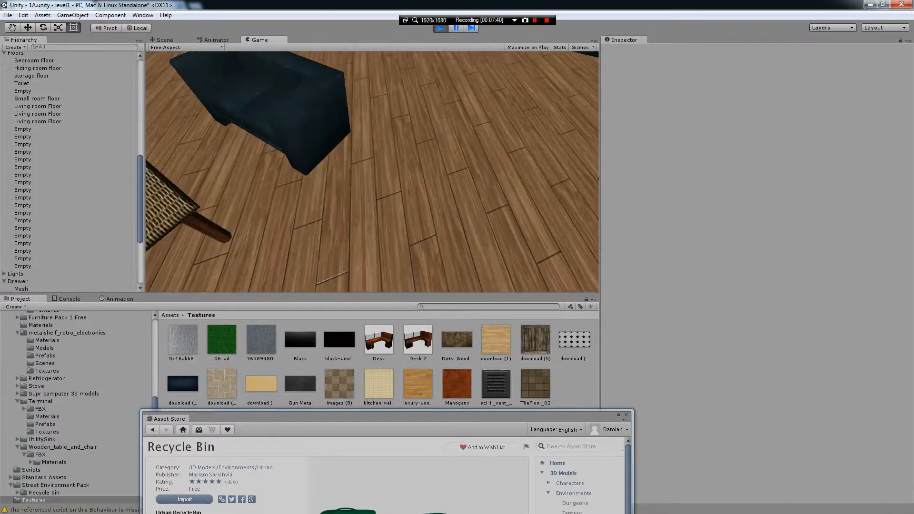
key("w")
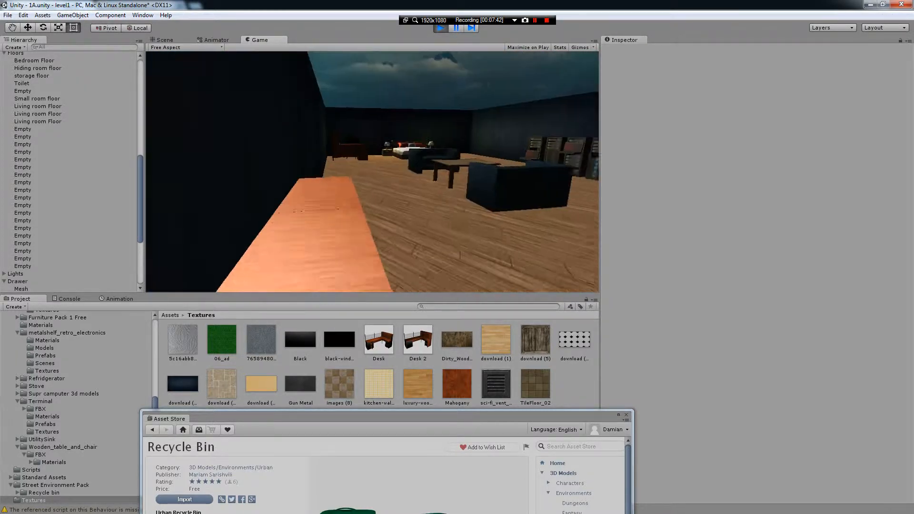
key("w")
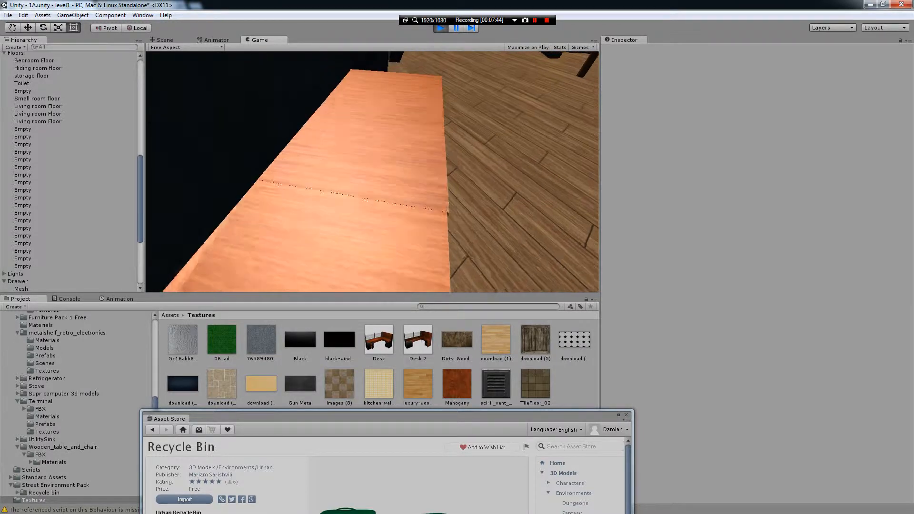
key("ctrl+p")
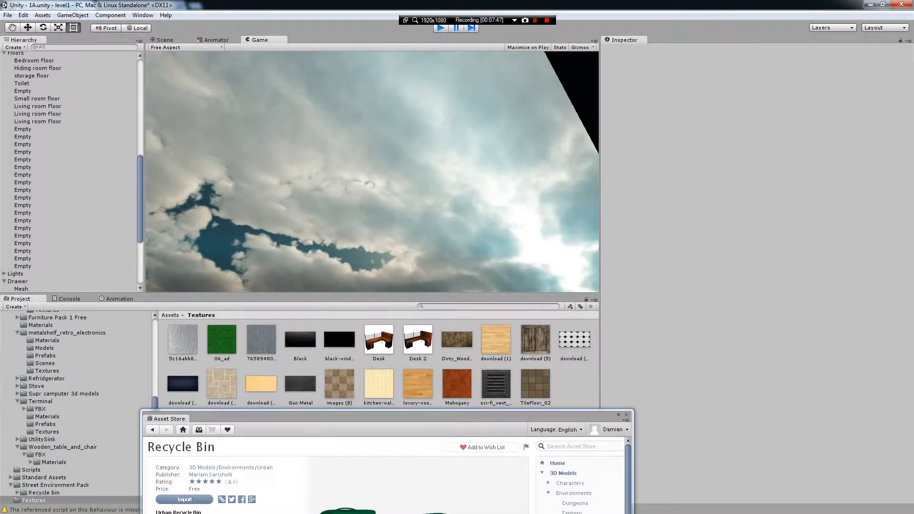
Step: Select the Mesh objects of both Drawer units together and add a Mesh Collider to them
left_click(353, 102)
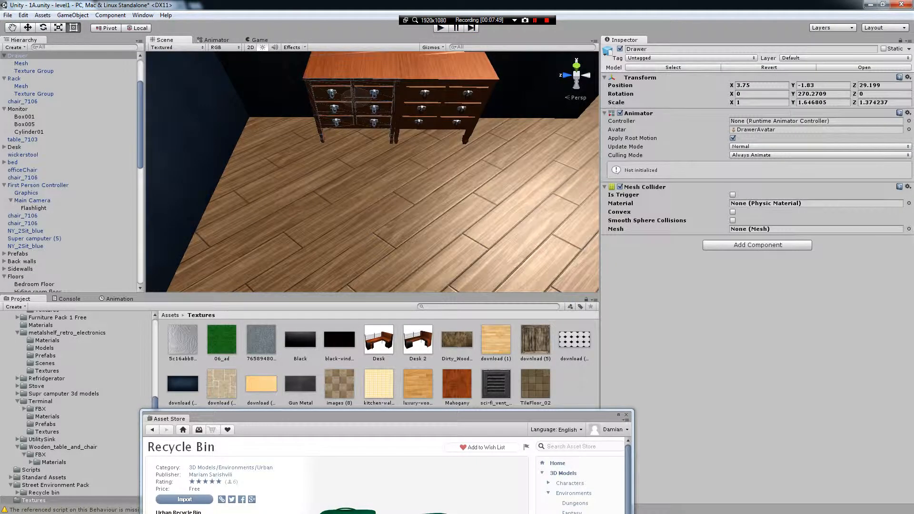
left_click(353, 103)
left_click(442, 102, "shift")
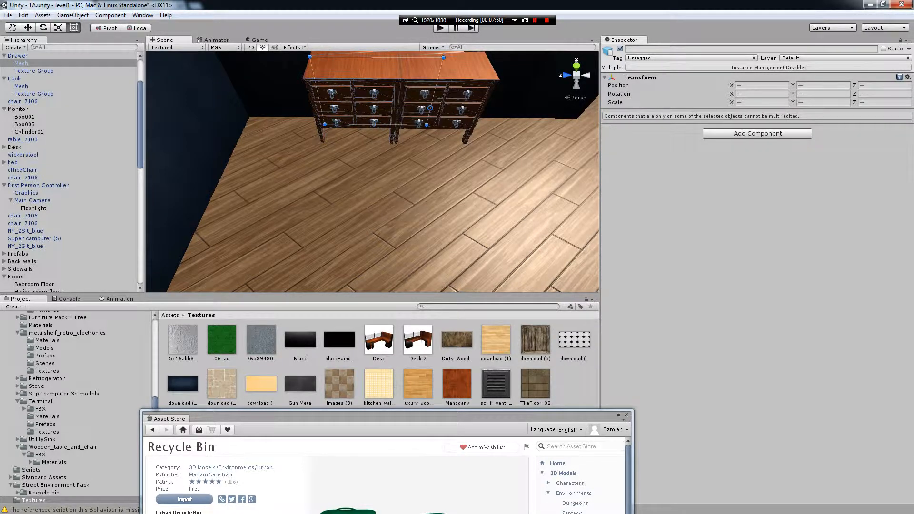
left_click(443, 102)
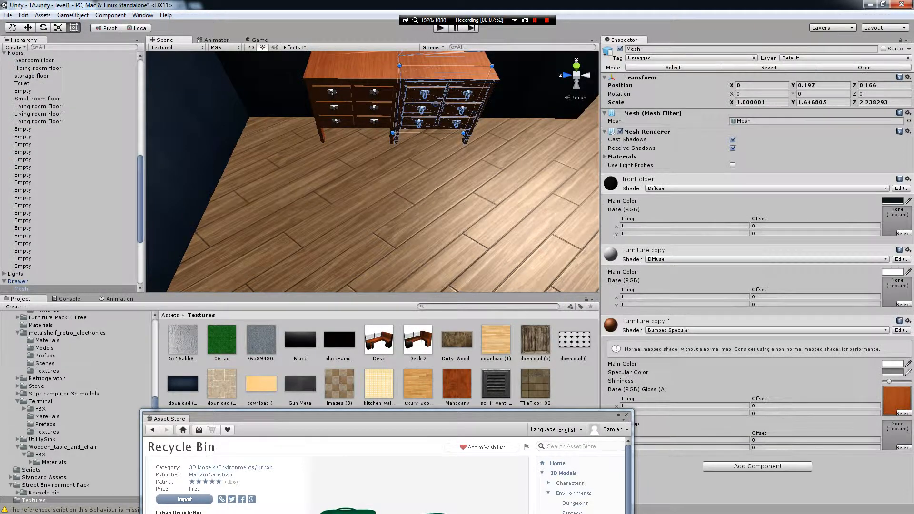
left_click(355, 101, "shift")
left_click(757, 133)
left_click(757, 168)
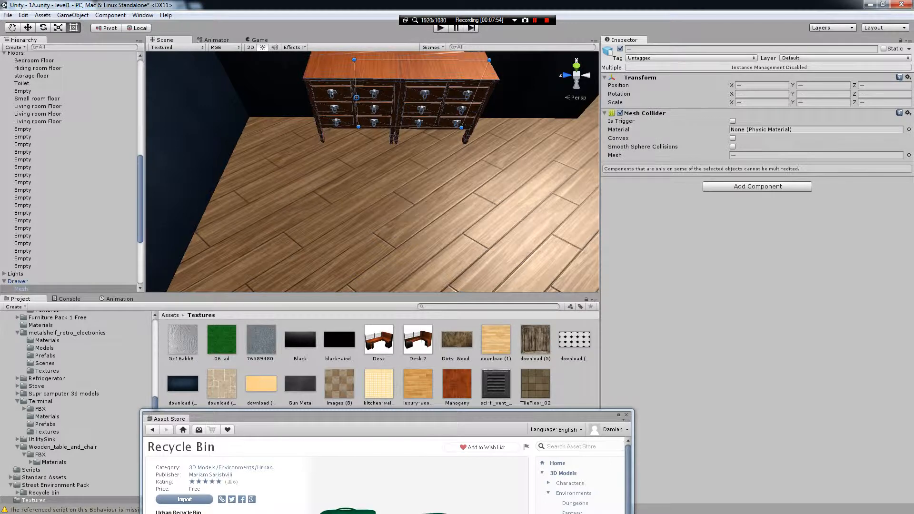
Step: Run the game again, walk and jump around the furnished room to test the Drawer colliders, and stop the game
key("ctrl+p")
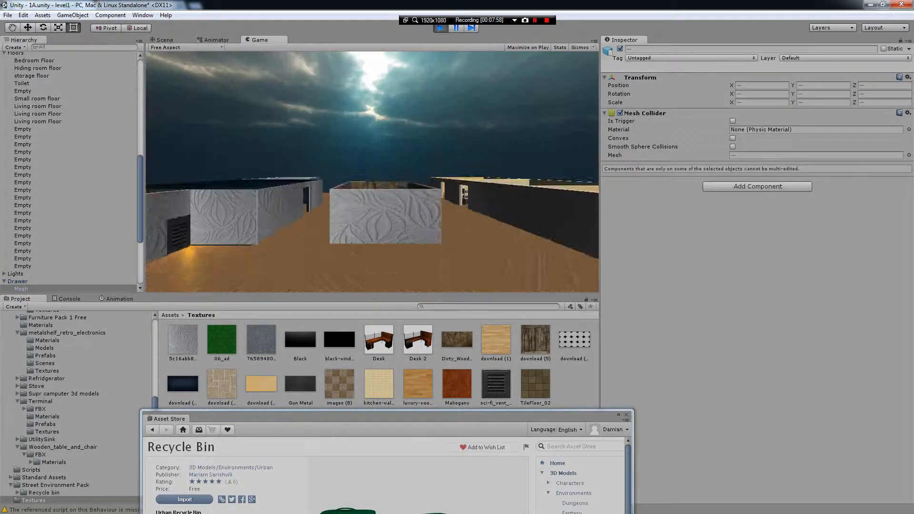
key("w")
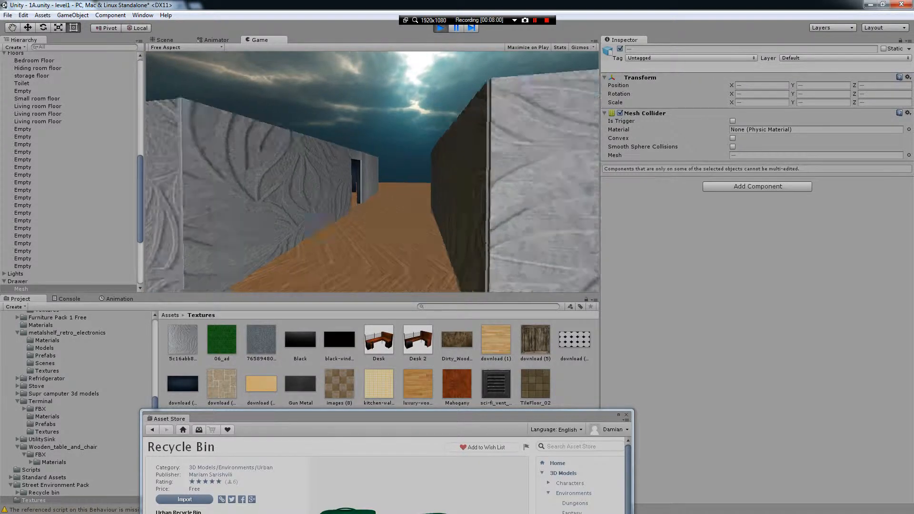
key("w")
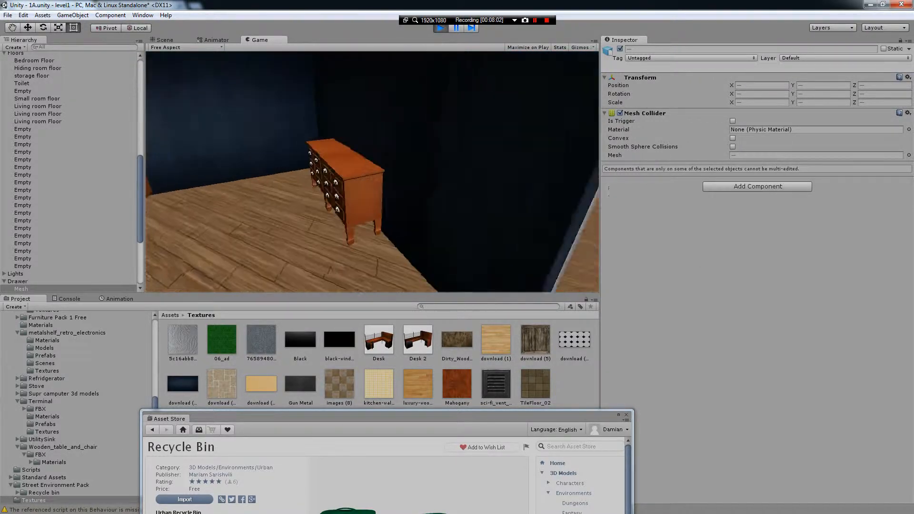
key("w")
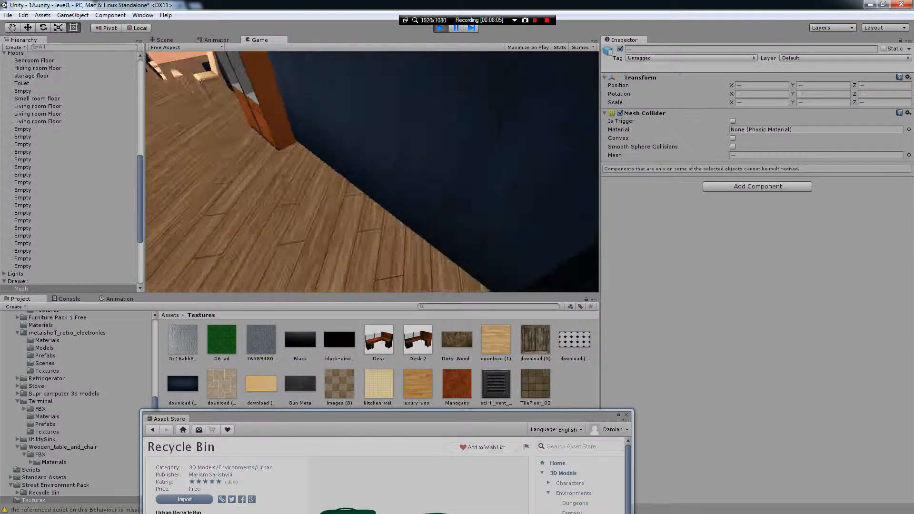
key("space")
key("w")
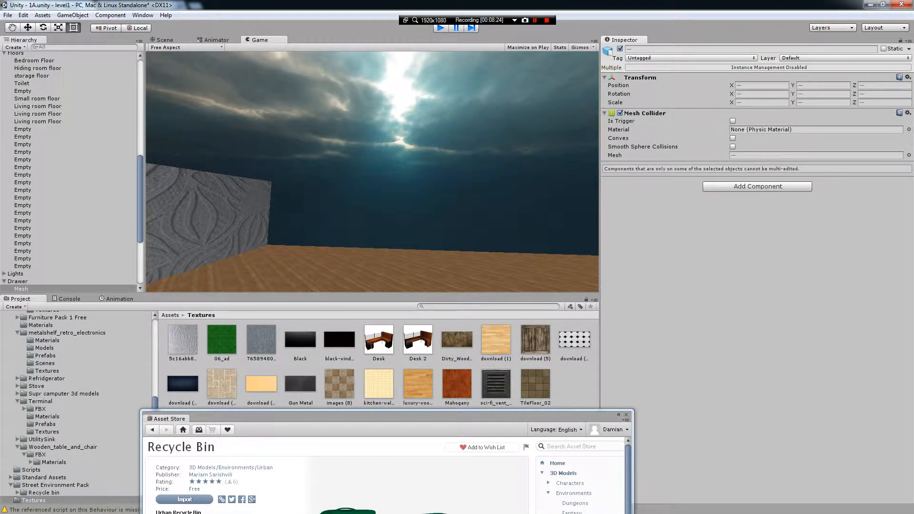
key("ctrl+p")
Step: Examine the level's room layout from above, from the furnished room out to the whole building
scroll(373, 172, "down", 8)
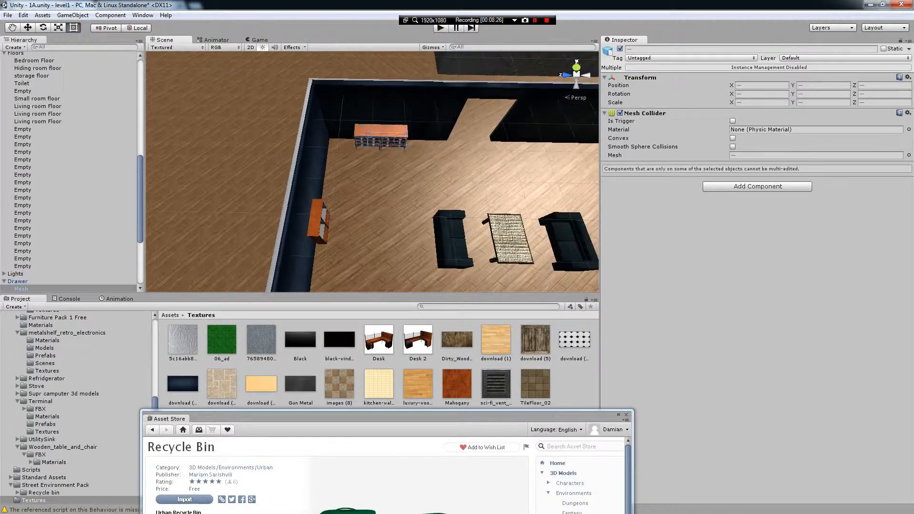
right_click_drag(372, 171, 507, 240)
scroll(507, 240, "down", 6)
scroll(373, 171, "down", 5)
right_click_drag(372, 171, 349, 145)
key("Left")
key("Right")
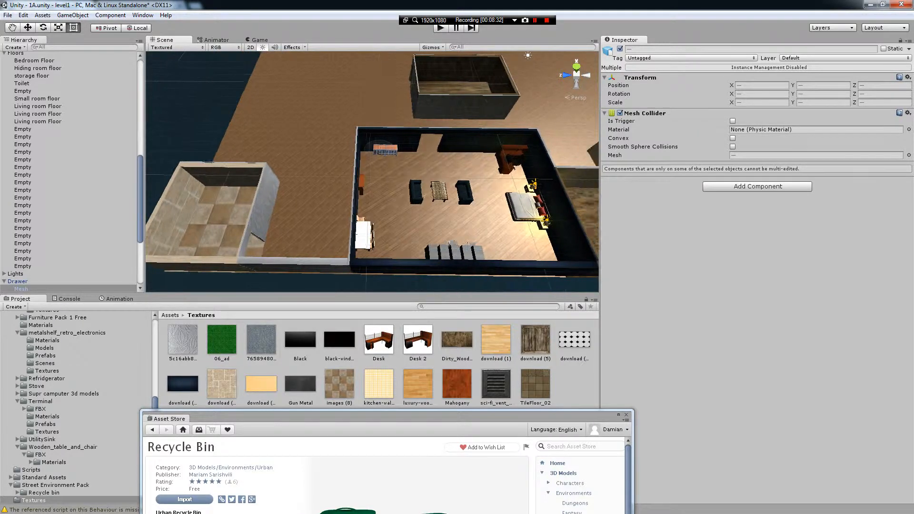
key("Right")
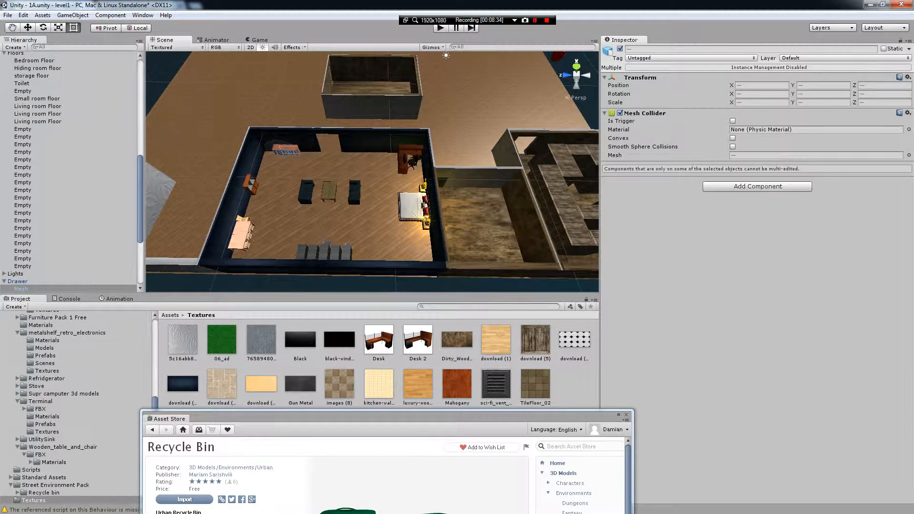
key("Right")
key("Left")
key("Up")
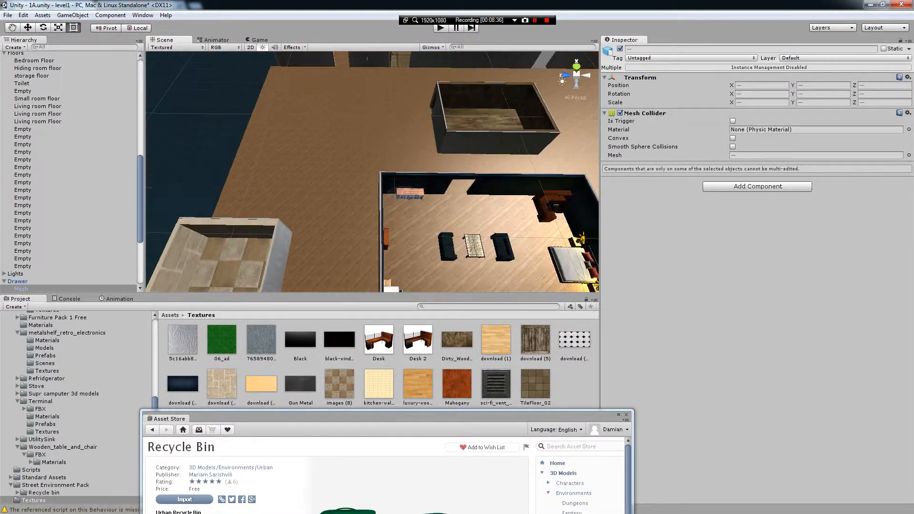
key("Down")
key("Down")
key("Left")
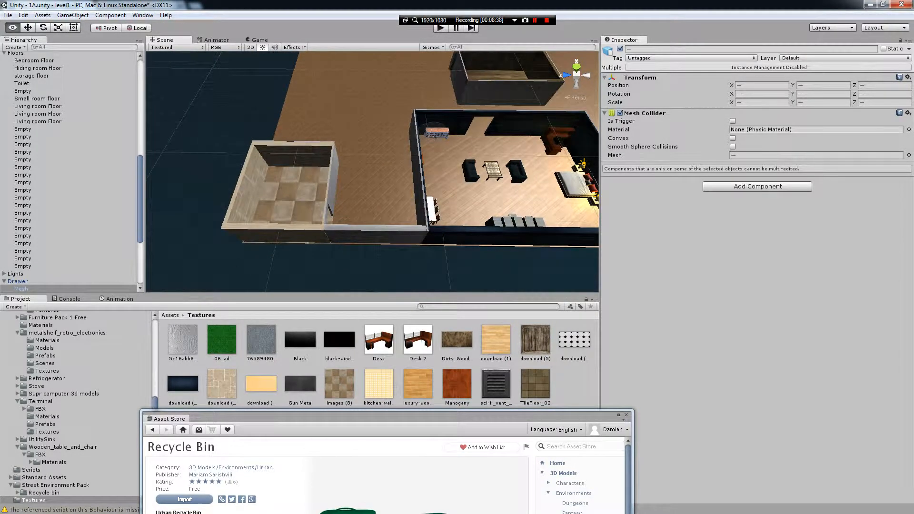
key("Down")
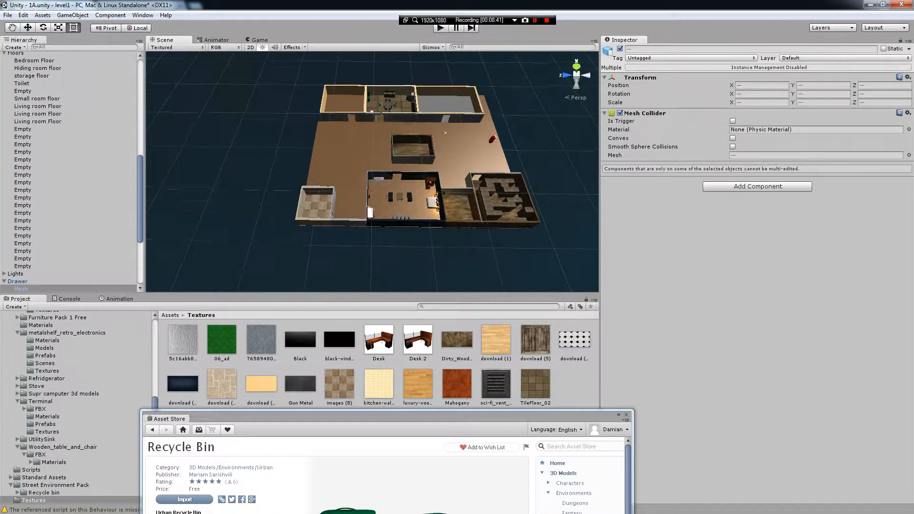